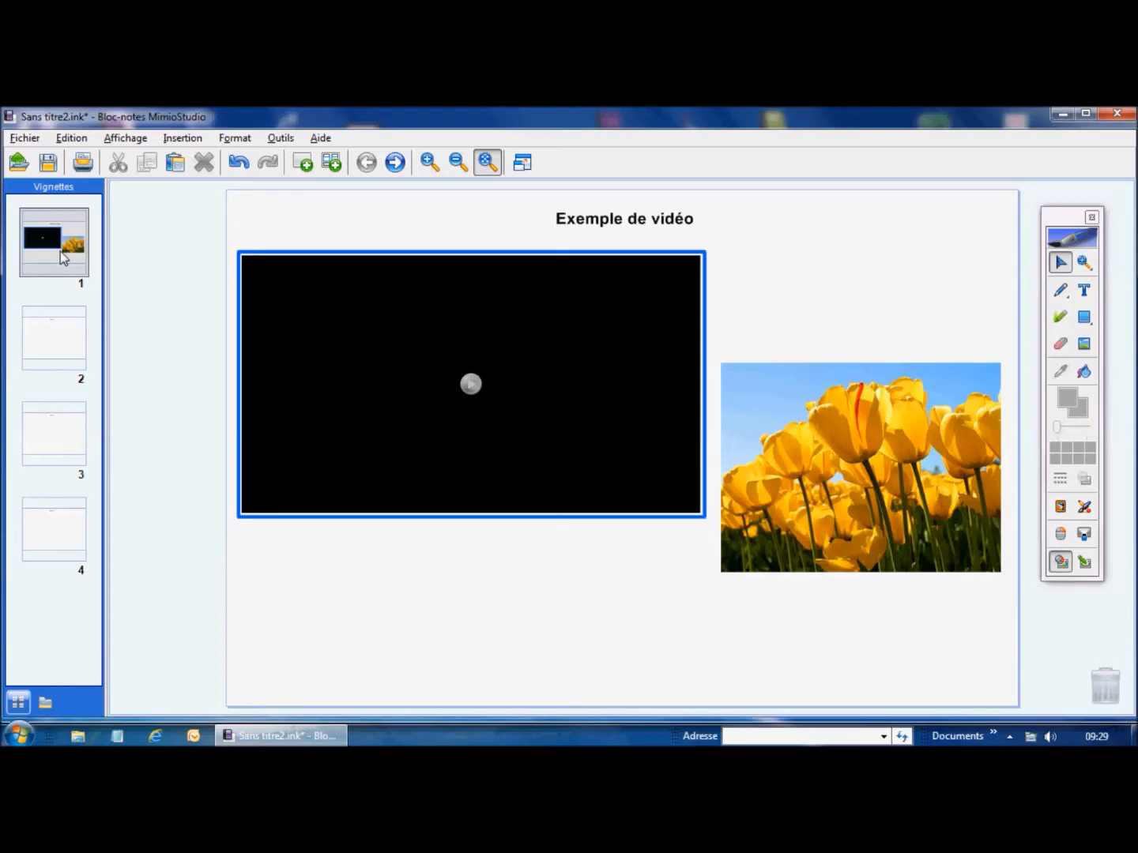
- Preview pages 1 and 2, including paging forward and back in full-screen view, and return to page 1 in the normal view
click(64, 357)
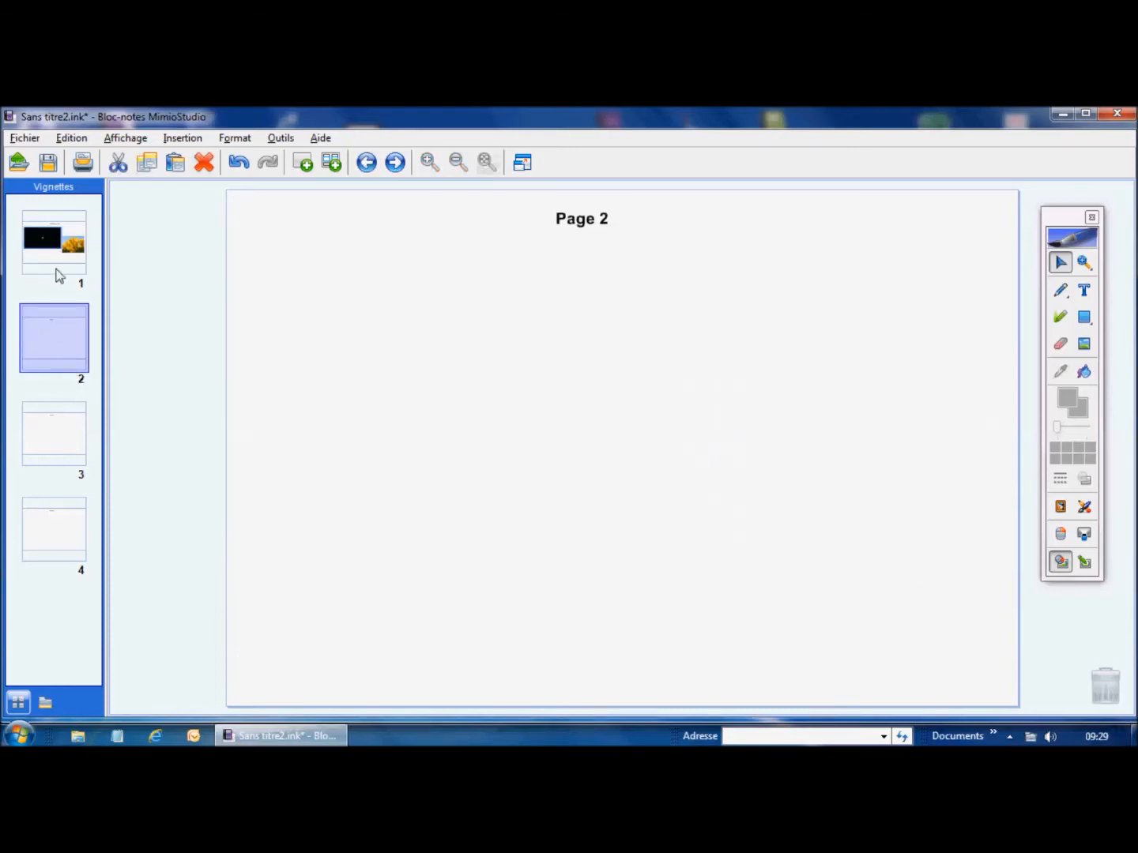
click(59, 265)
click(522, 162)
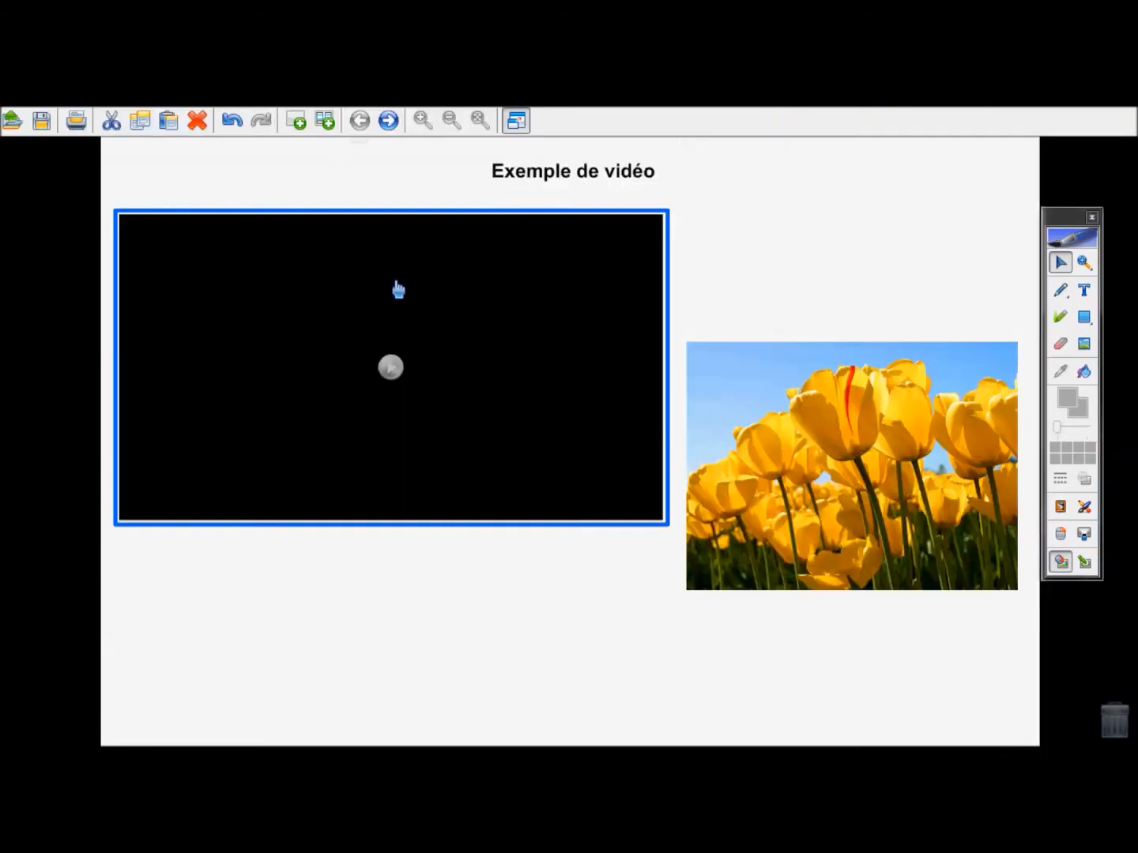
click(388, 123)
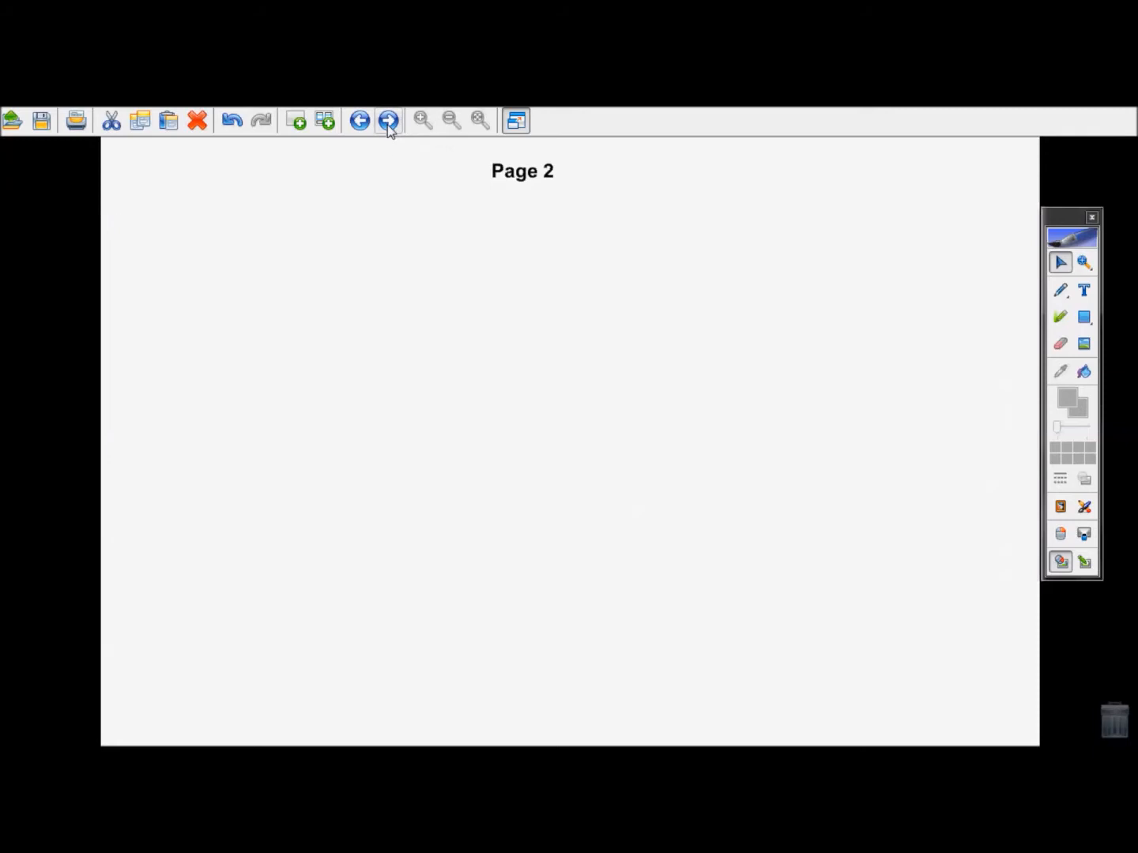
click(388, 123)
click(359, 123)
click(360, 123)
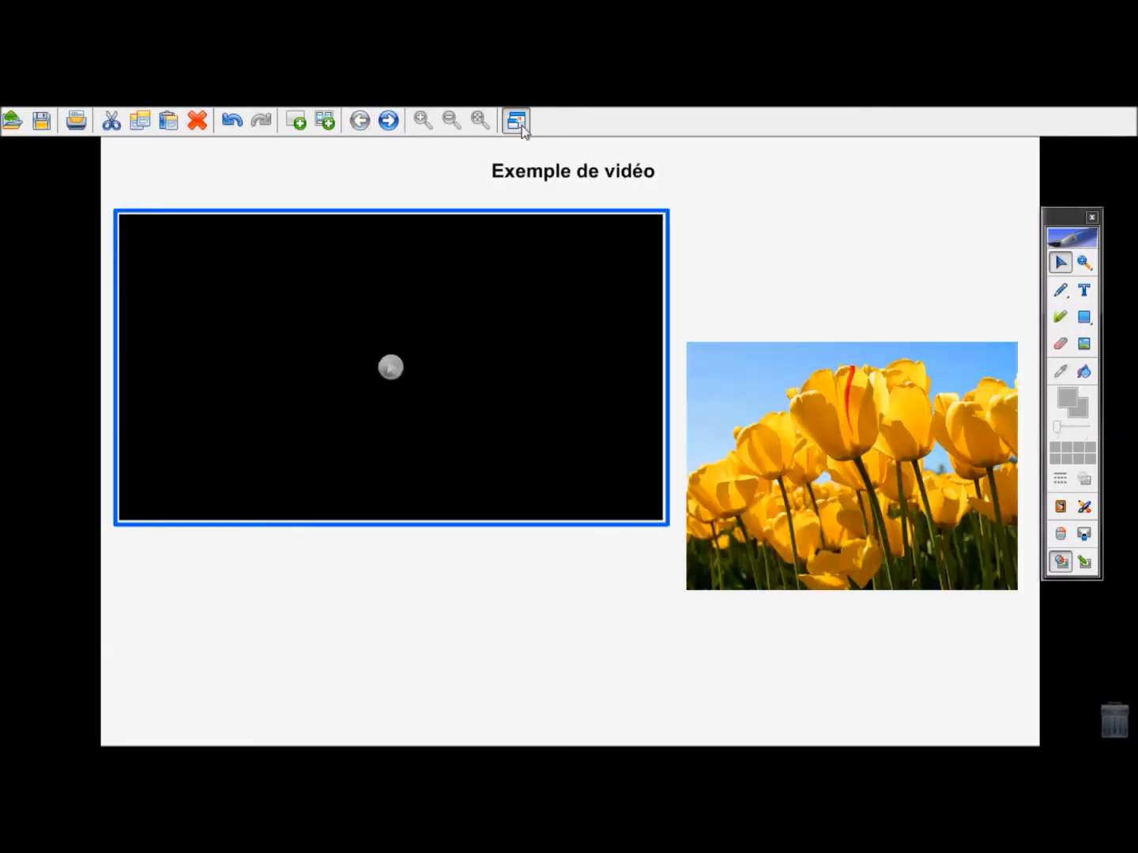
click(521, 127)
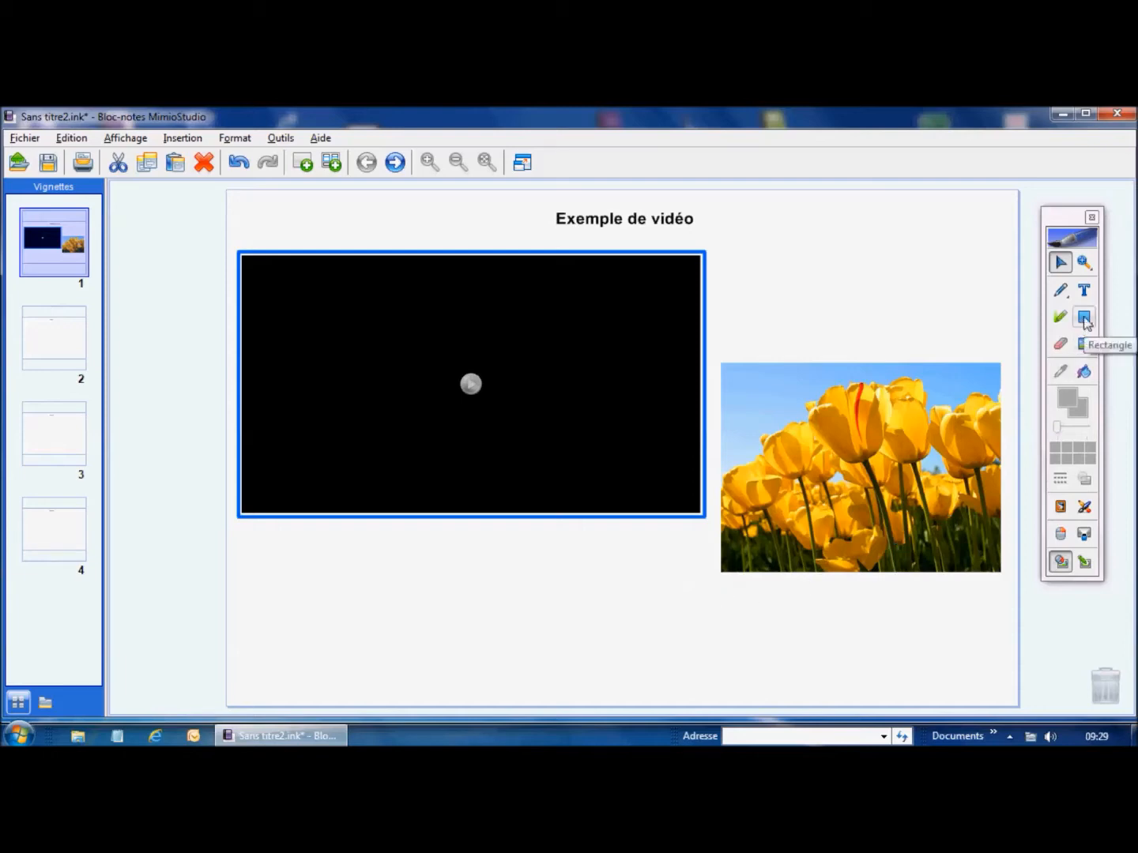
click(941, 405)
click(704, 360)
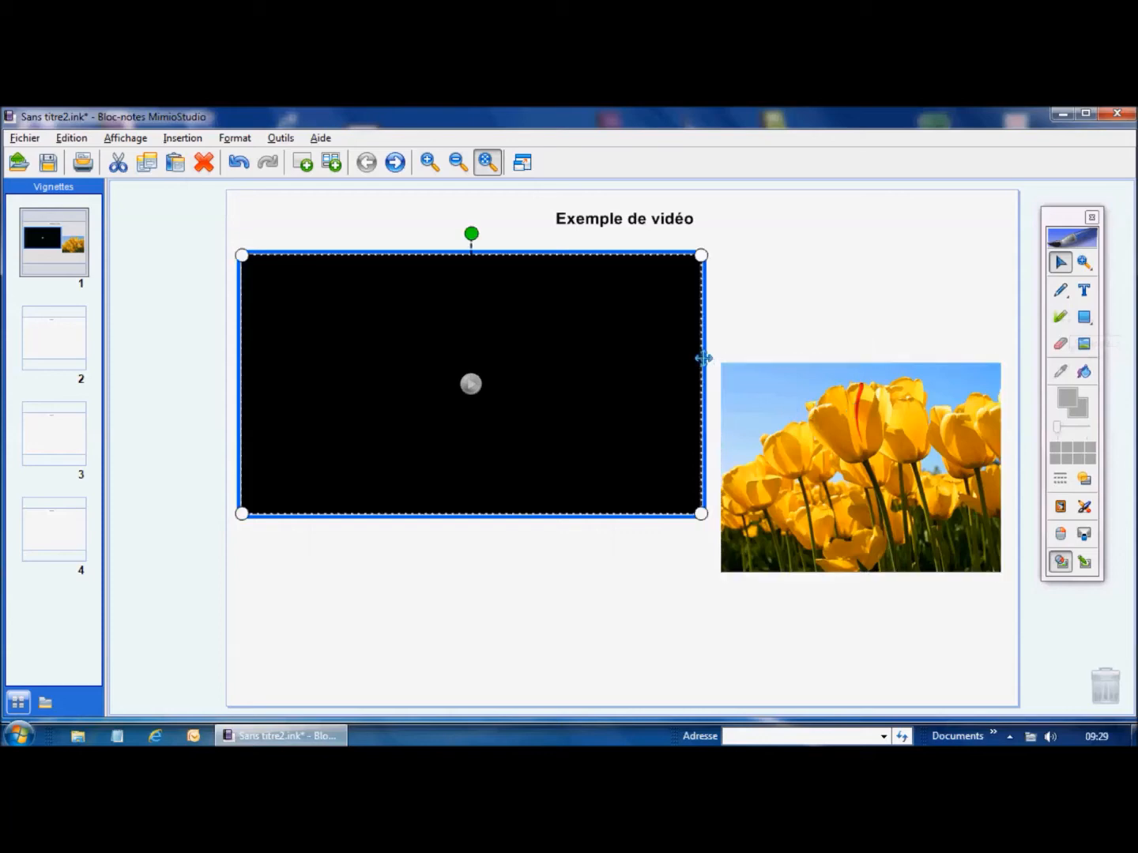
click(826, 386)
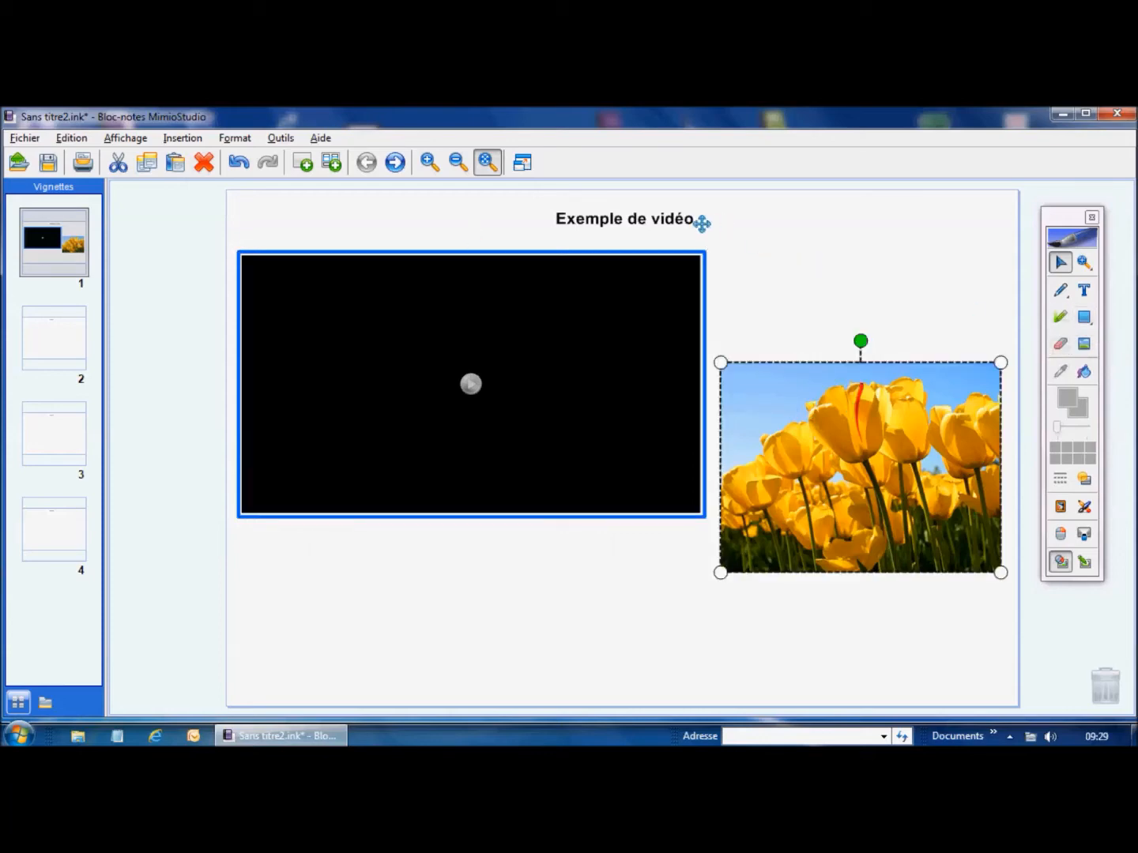
- Draw a small green triangle in the empty area below the video on page 1
click(1086, 318)
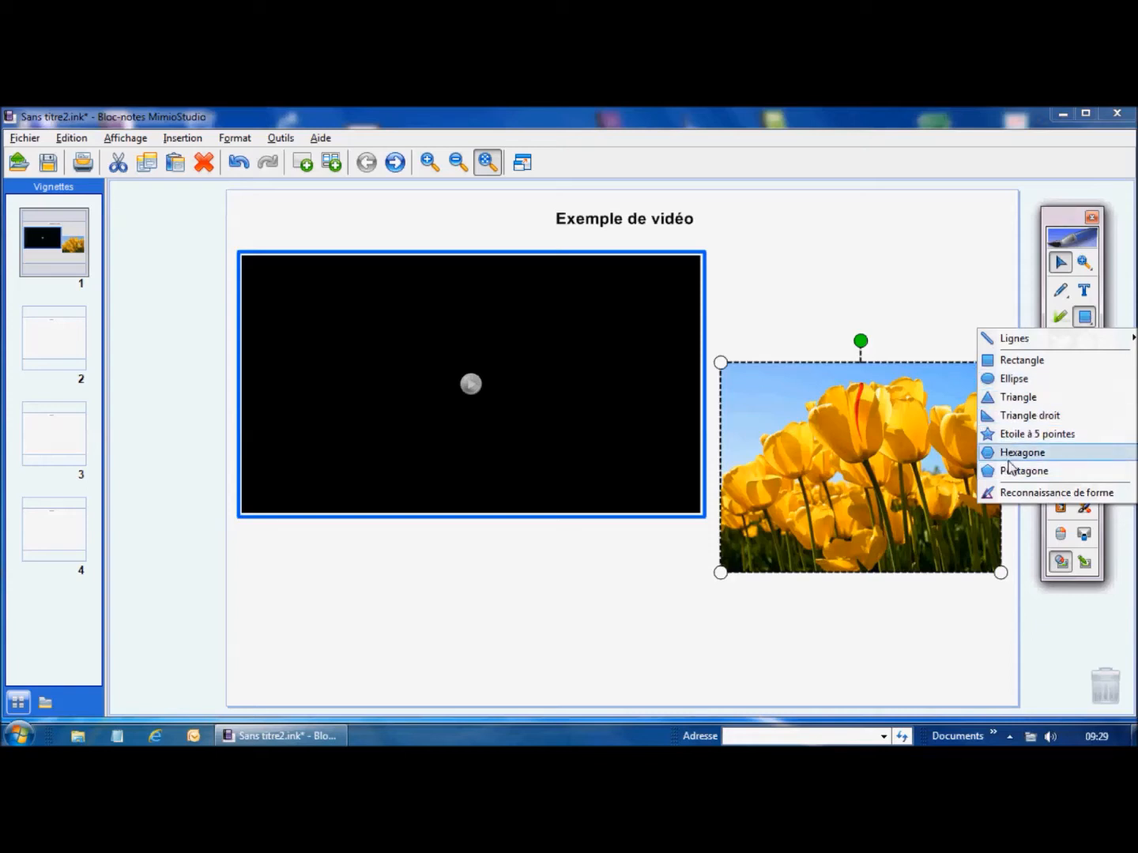
click(1018, 399)
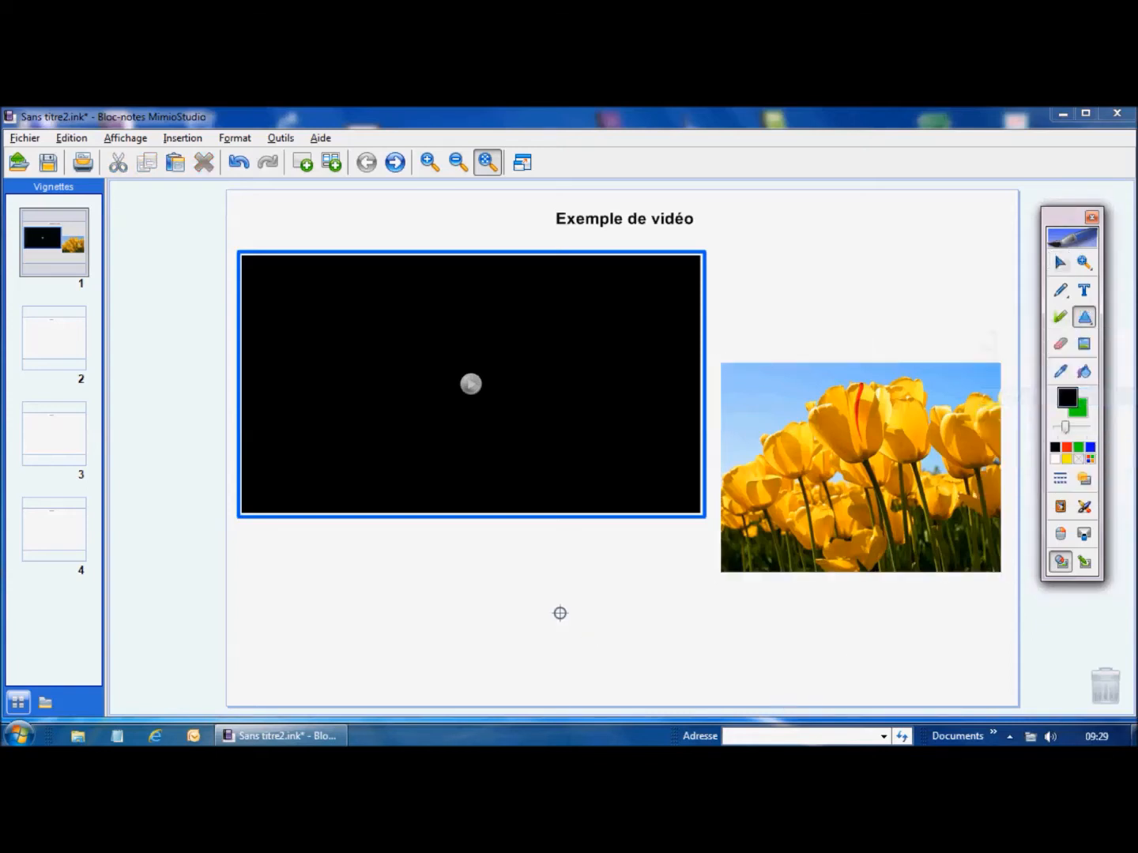
drag(563, 619, 602, 653)
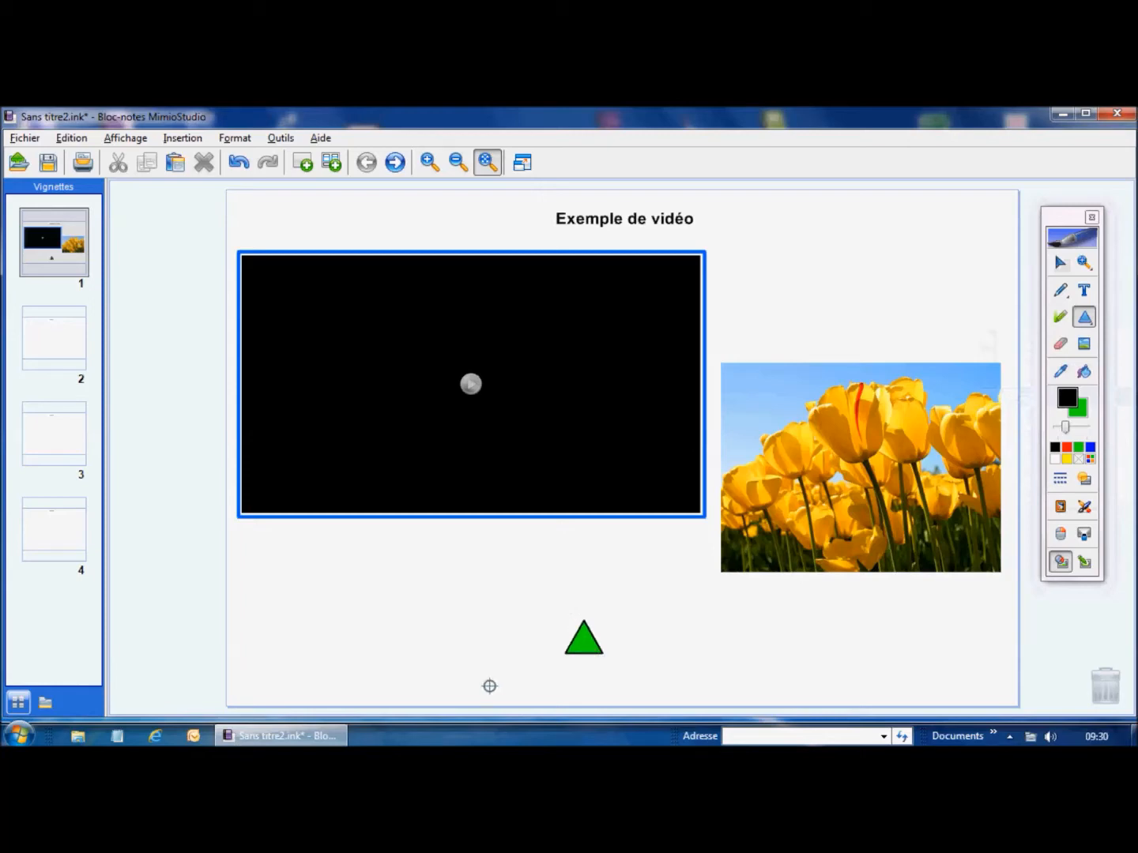
- Rotate the green triangle so it points right and shrink it to a small arrow
click(1060, 263)
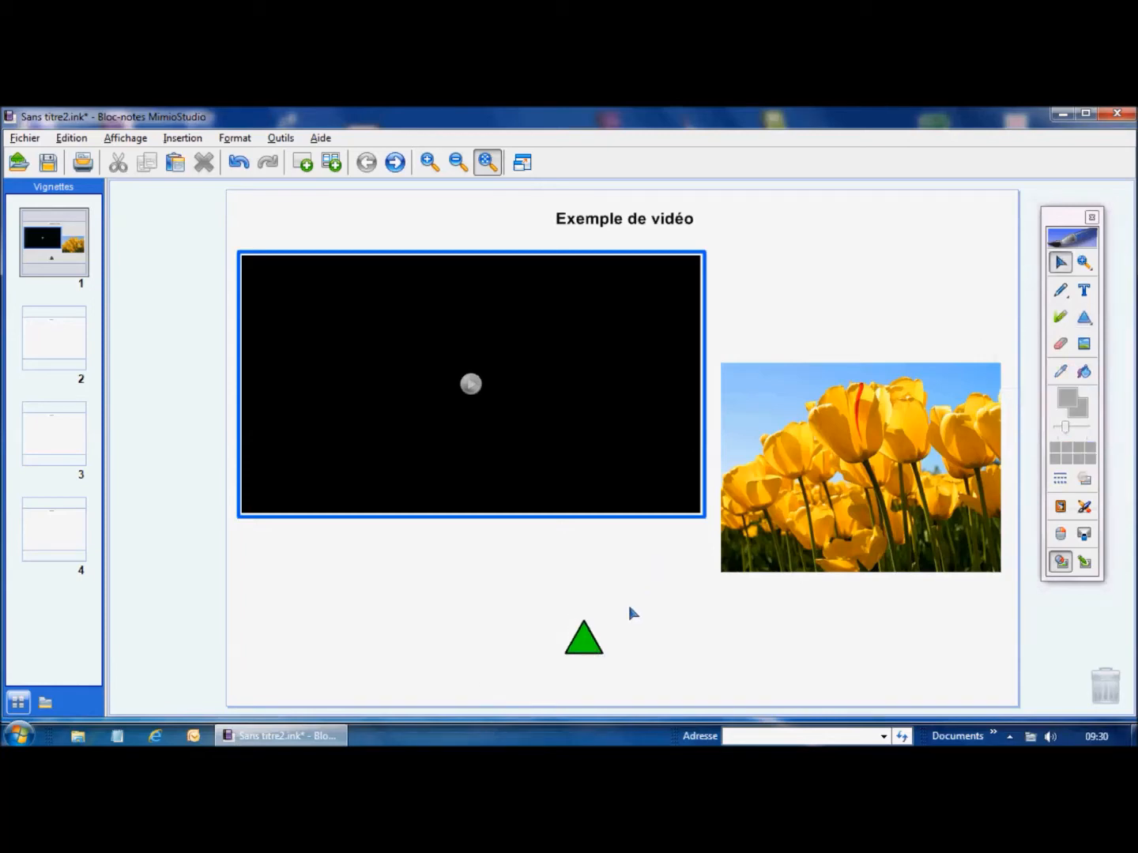
click(589, 642)
drag(583, 599, 628, 639)
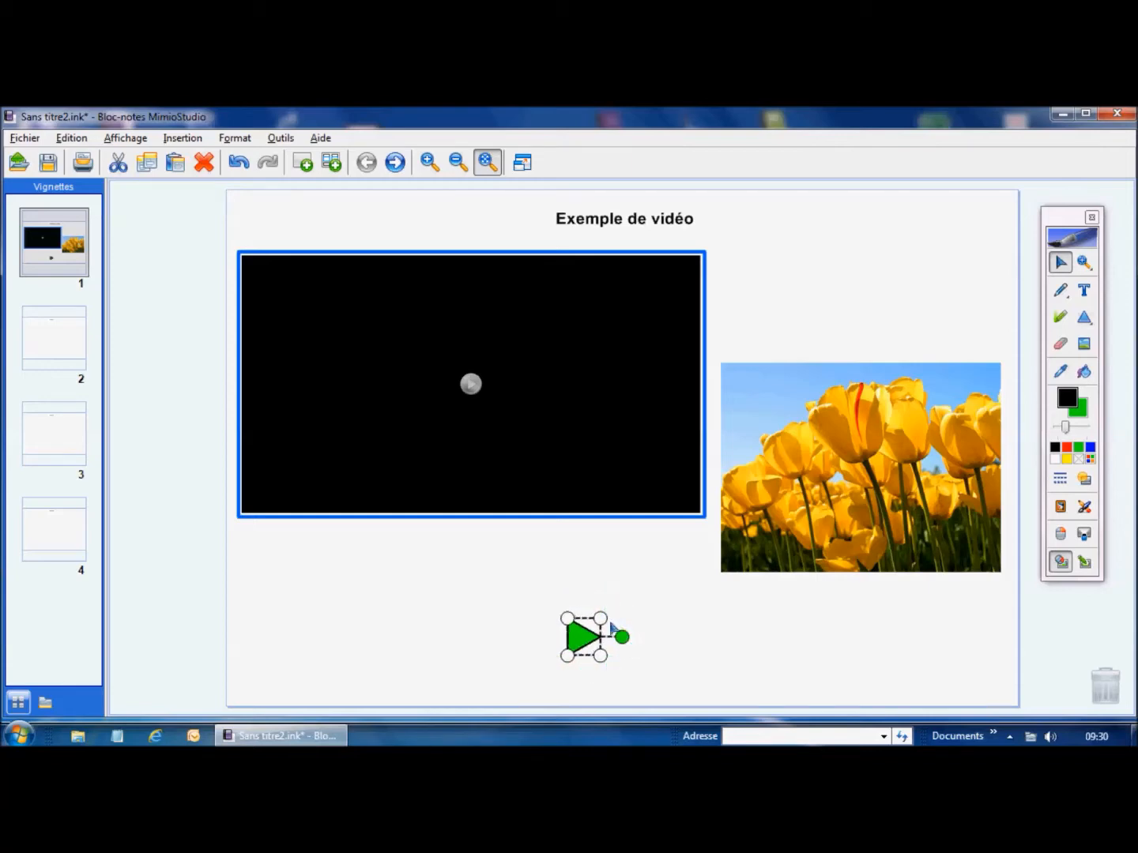
drag(601, 618, 583, 630)
click(599, 616)
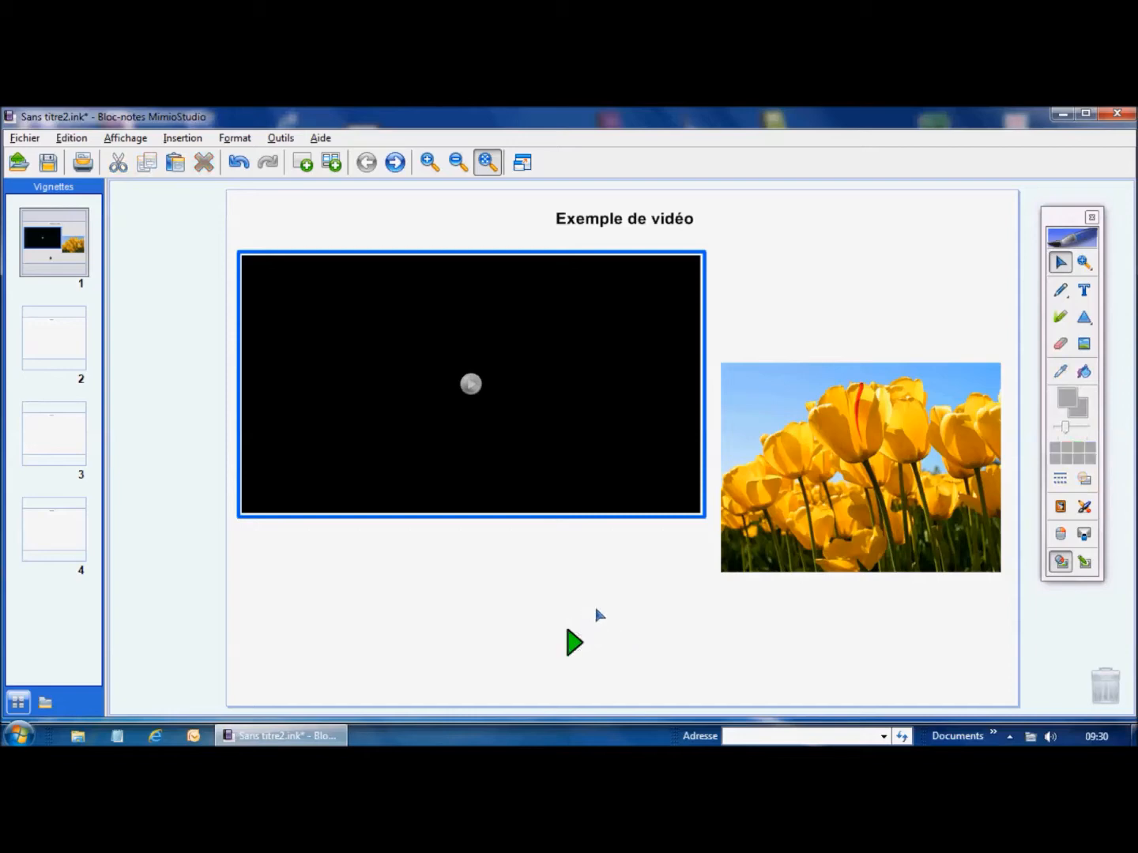
- Move the green arrow into the lower-right corner of page 1
drag(575, 649, 919, 668)
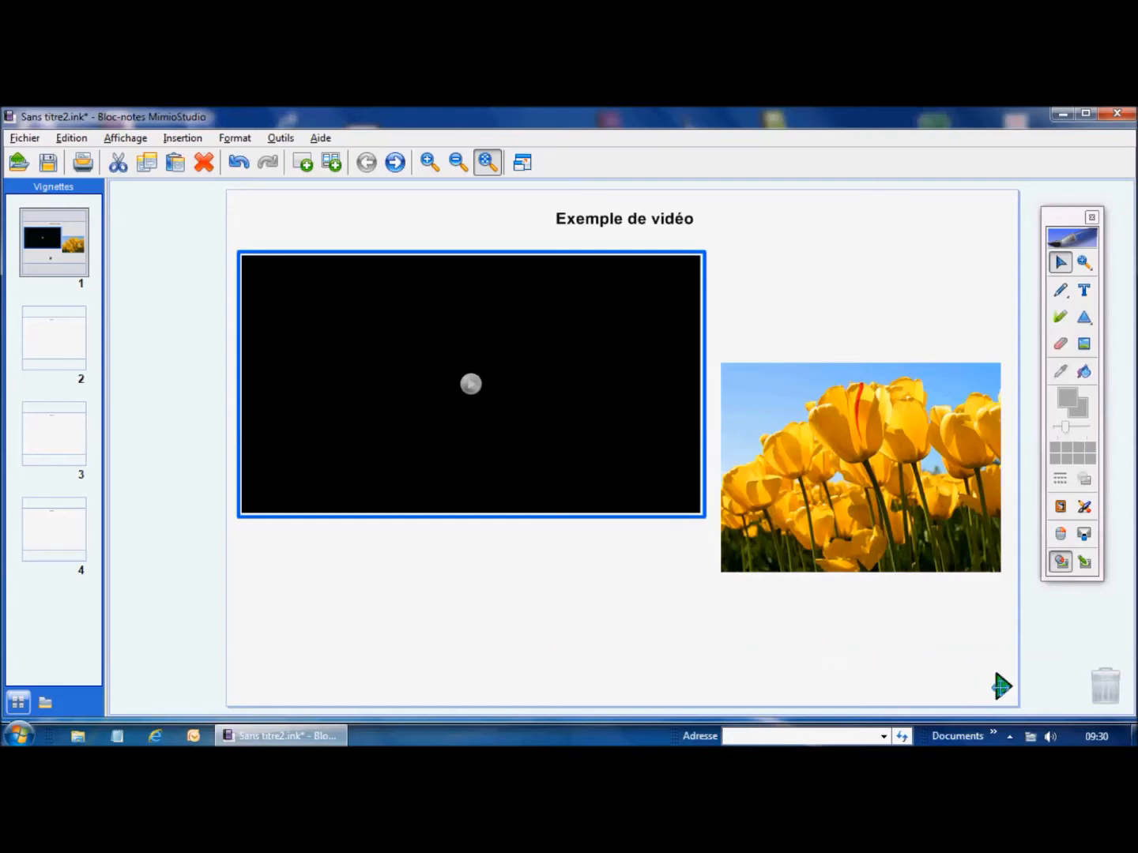
click(945, 688)
click(1000, 688)
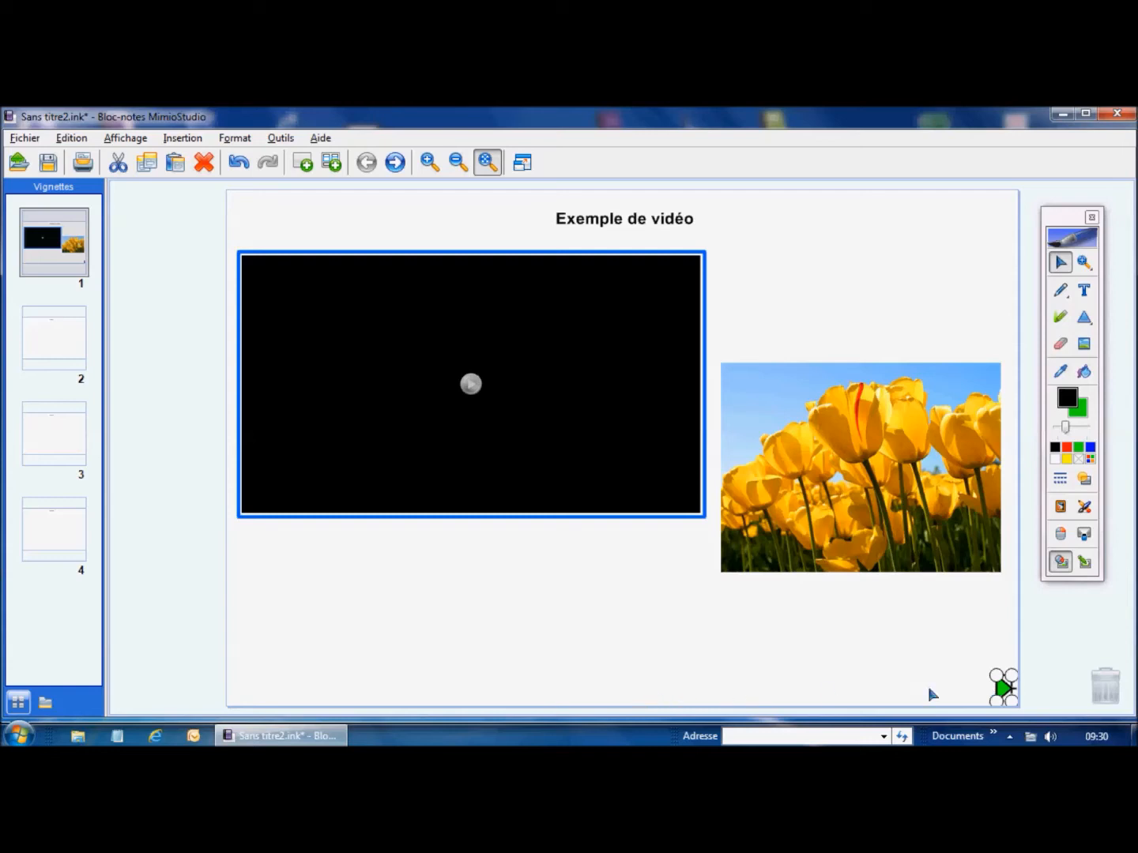
- Duplicate the green arrow, place the copy just left of the original and turn it to point left
right_click(1000, 687)
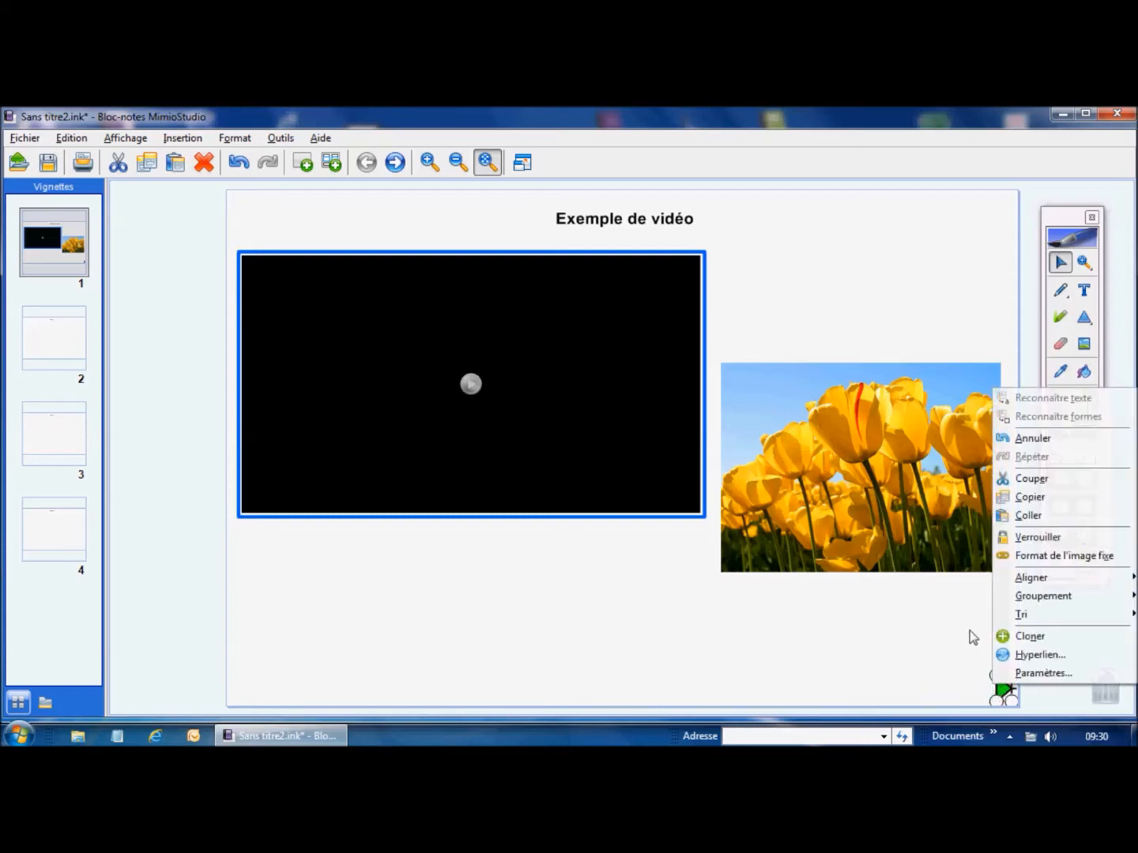
click(1025, 497)
click(855, 641)
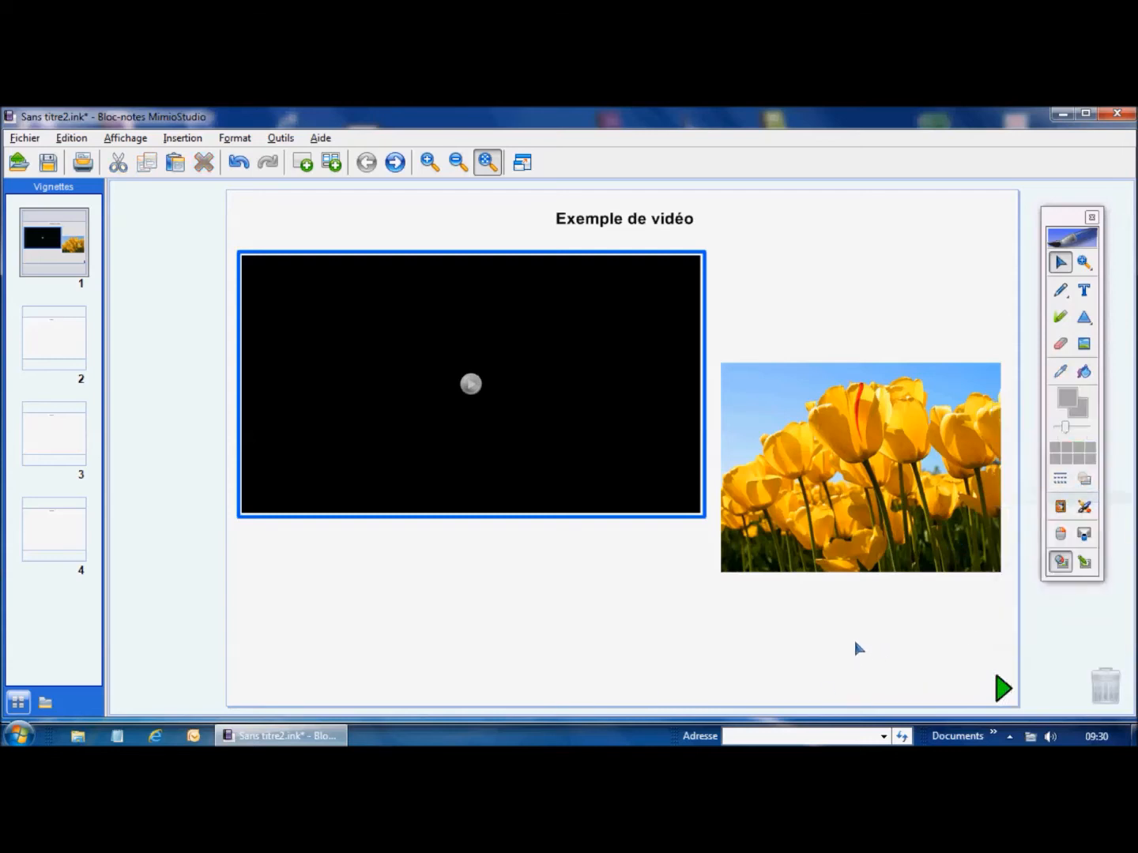
right_click(861, 642)
click(895, 546)
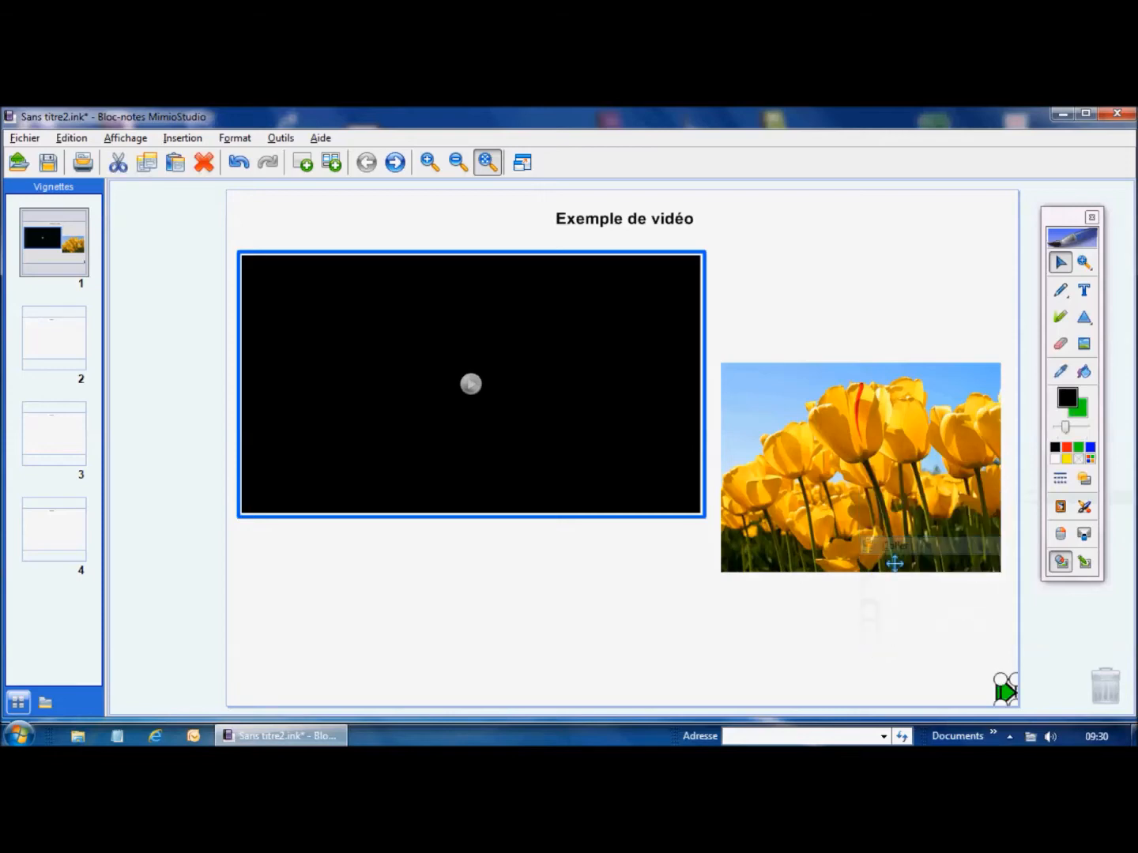
drag(1014, 689, 981, 687)
click(843, 676)
click(880, 685)
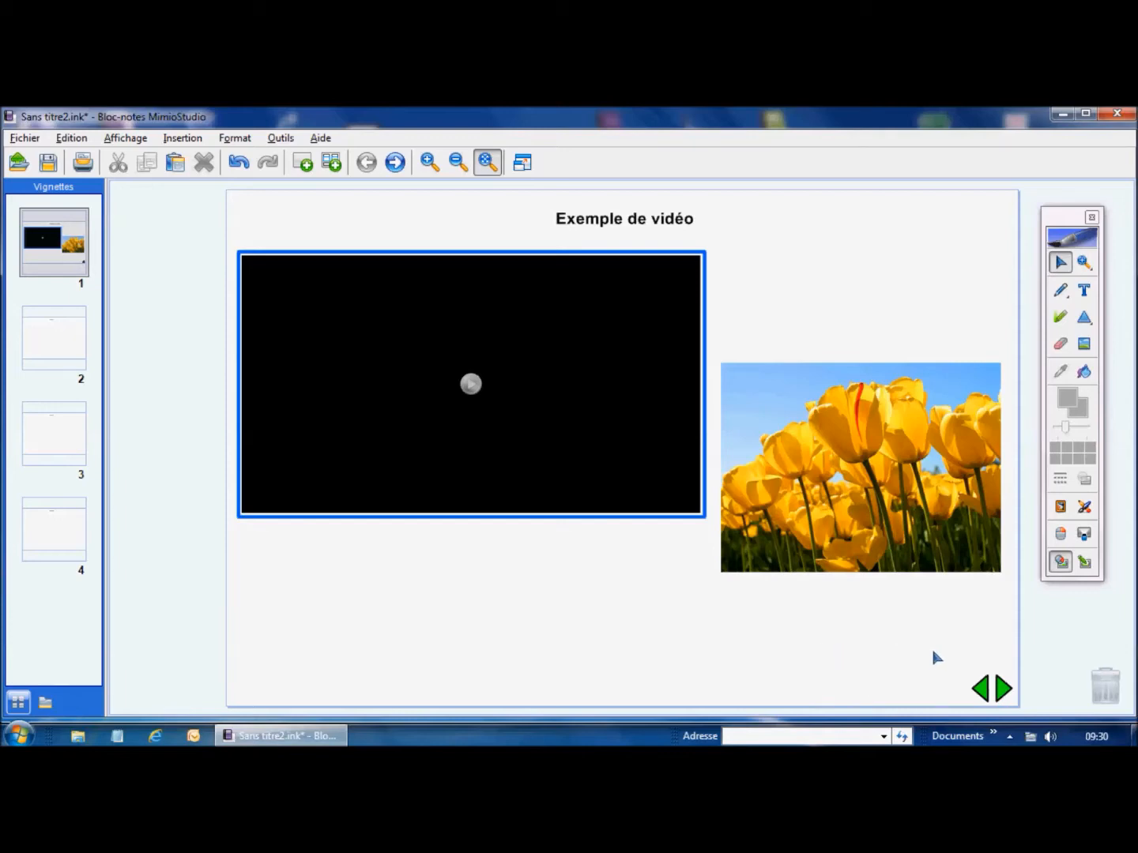
- Add a hyperlink on the right-pointing arrow that links to Page - Suivante
click(1002, 690)
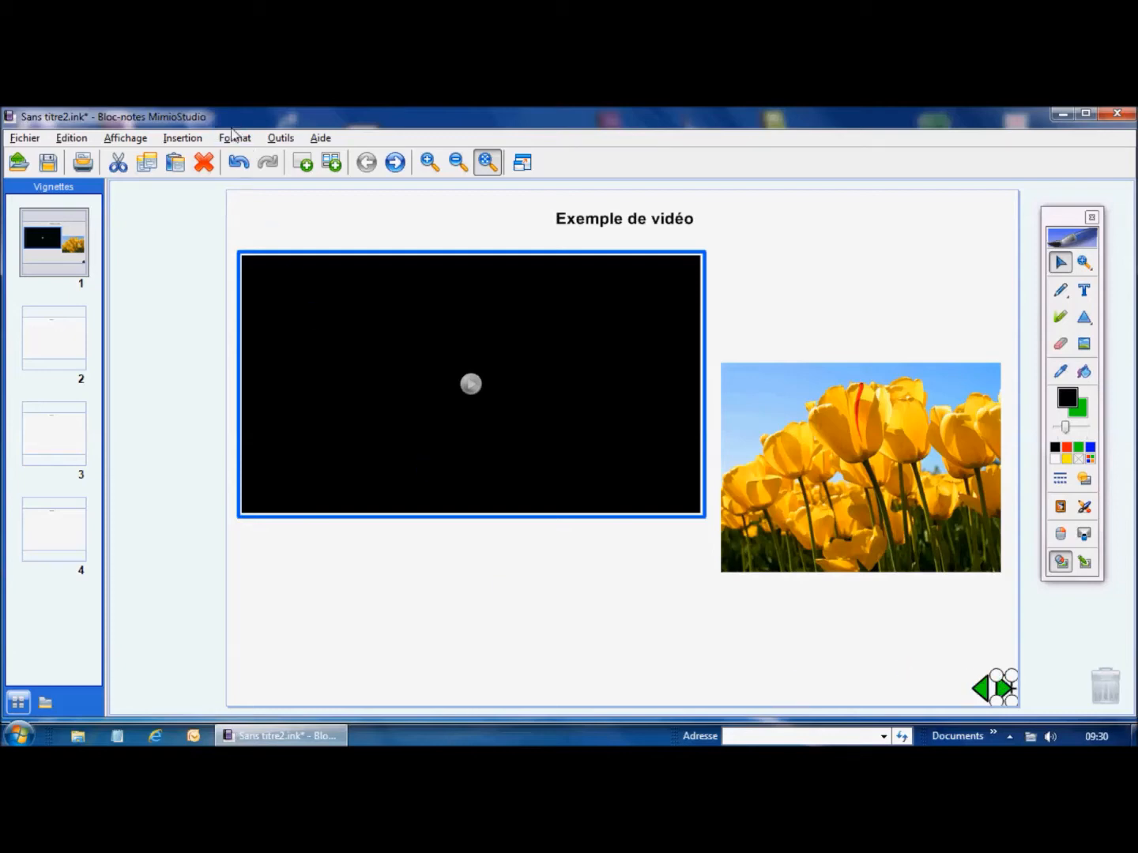
click(183, 137)
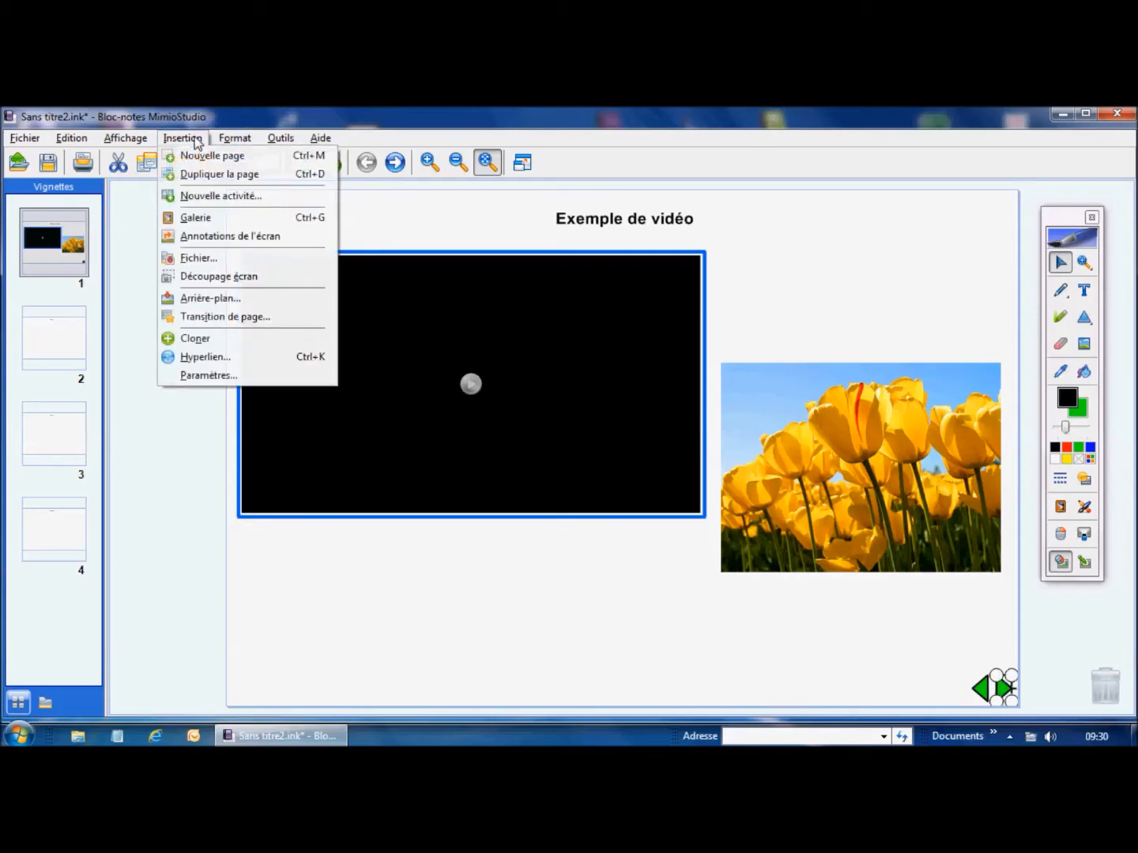
click(203, 357)
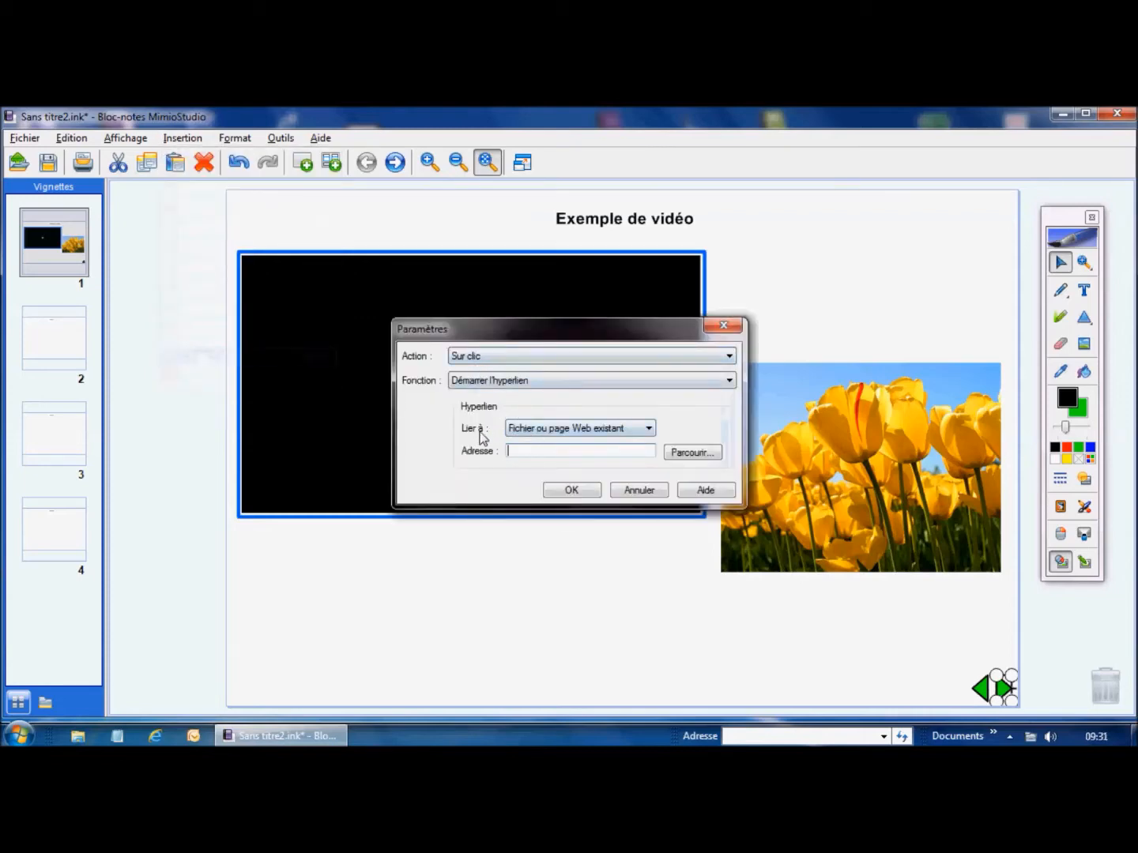
click(649, 429)
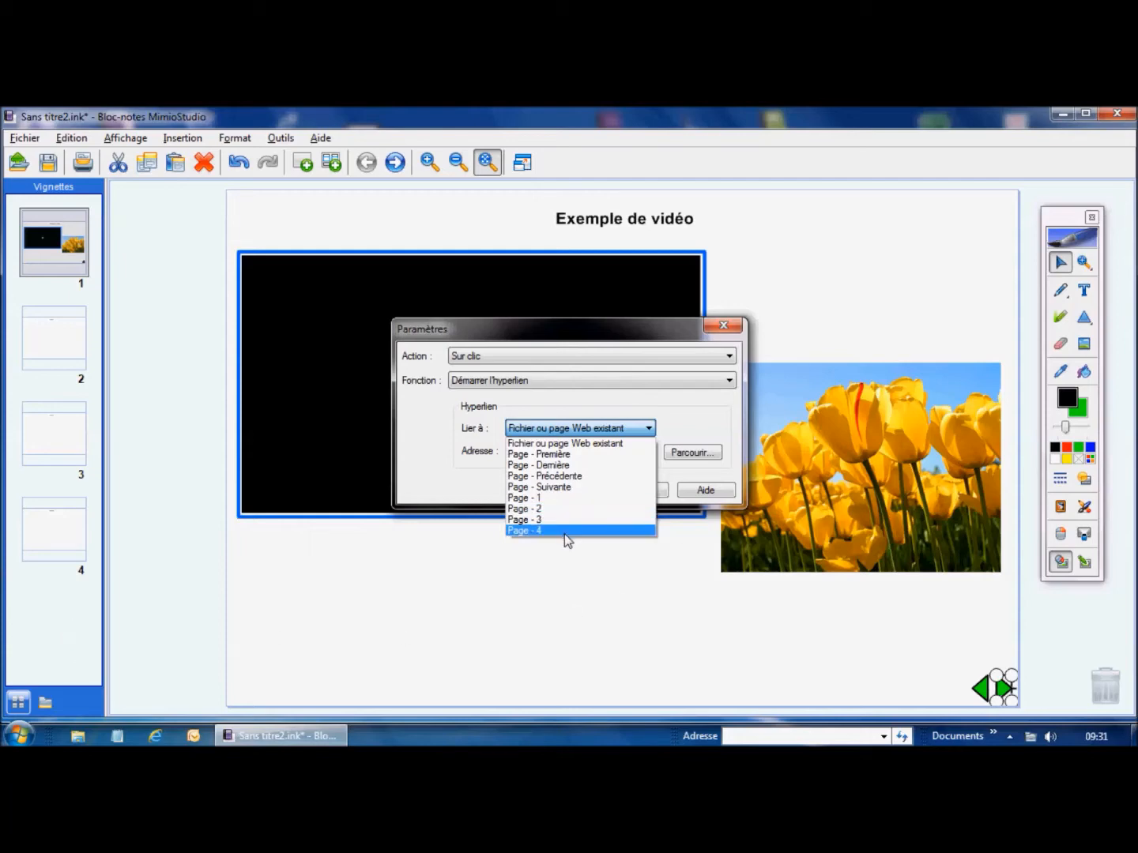
click(552, 486)
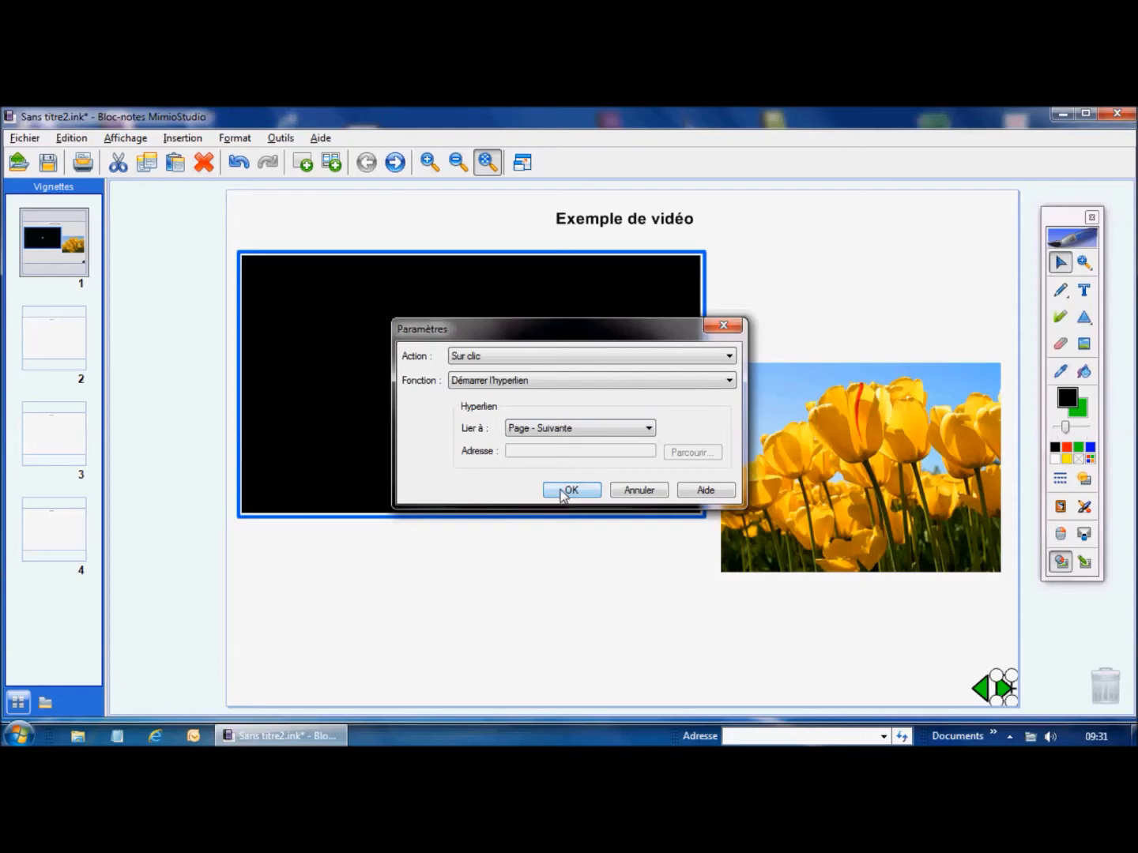
click(567, 490)
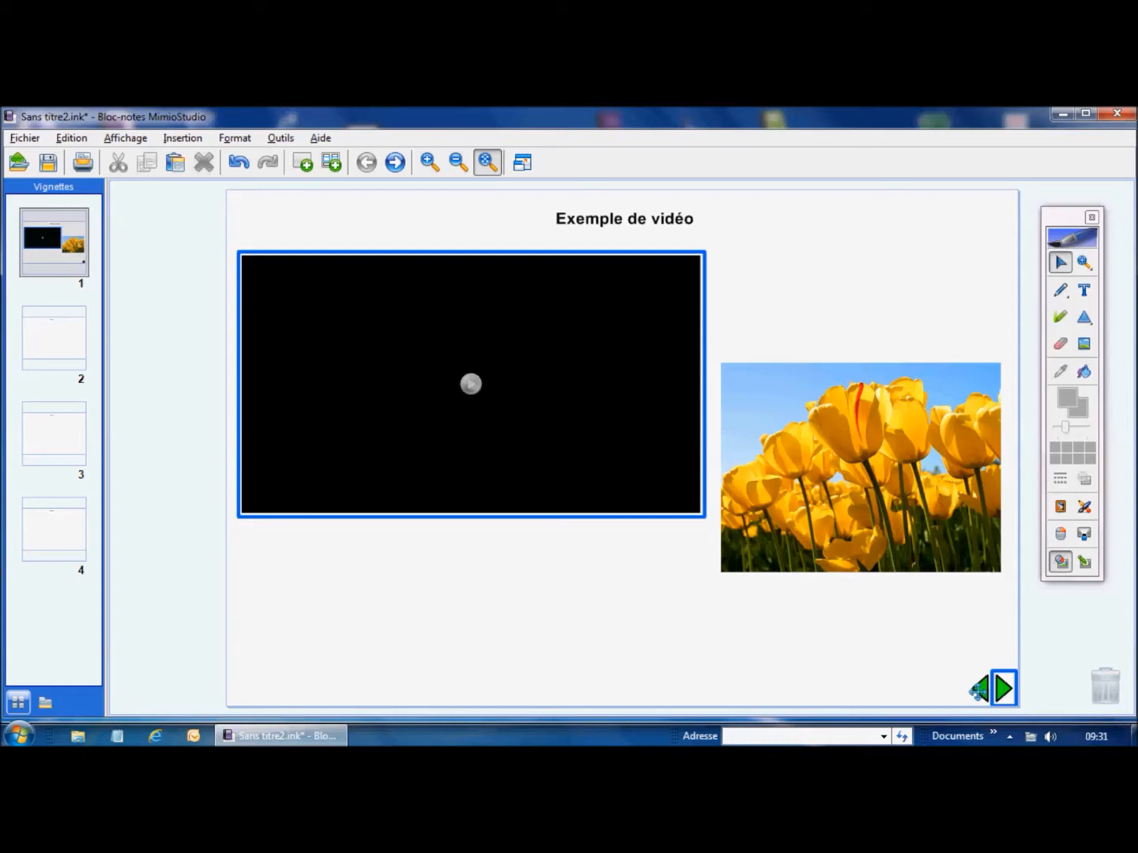
- Add a hyperlink on the left-pointing arrow that links to Page - Précédente
click(979, 689)
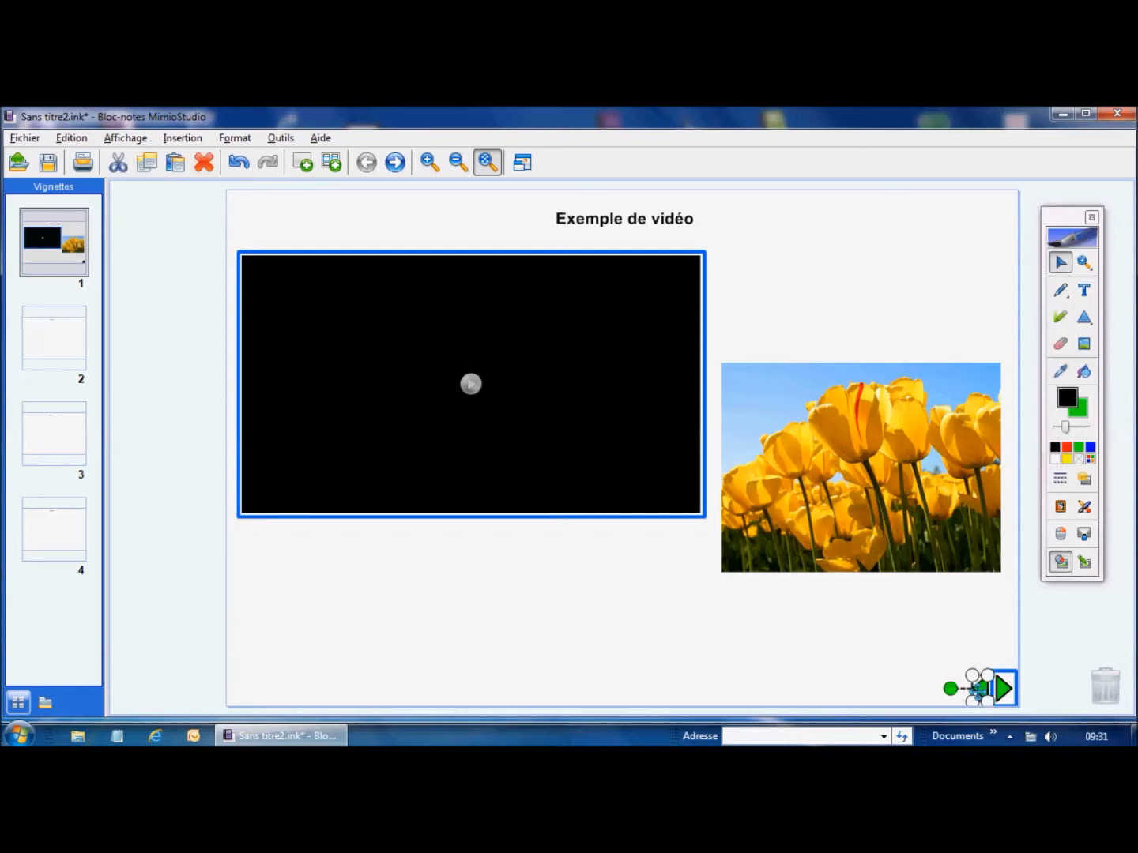
click(202, 142)
click(224, 358)
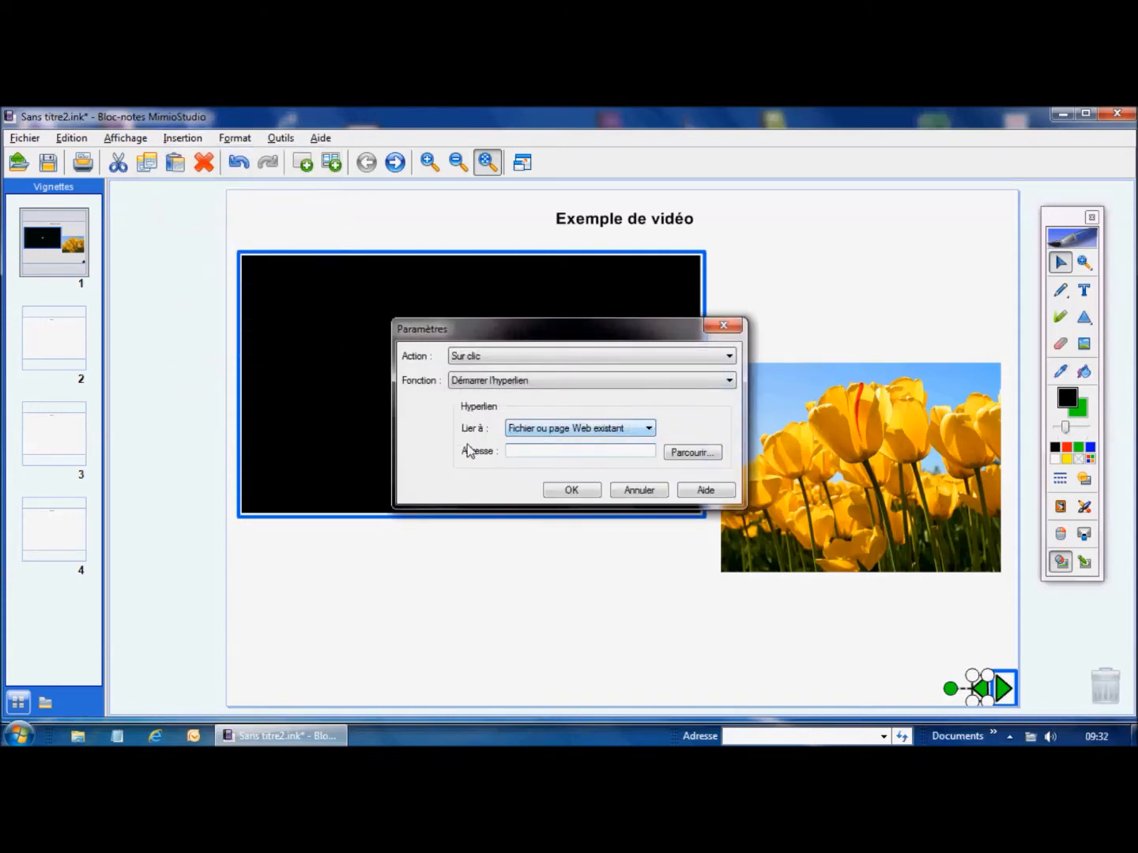
click(648, 428)
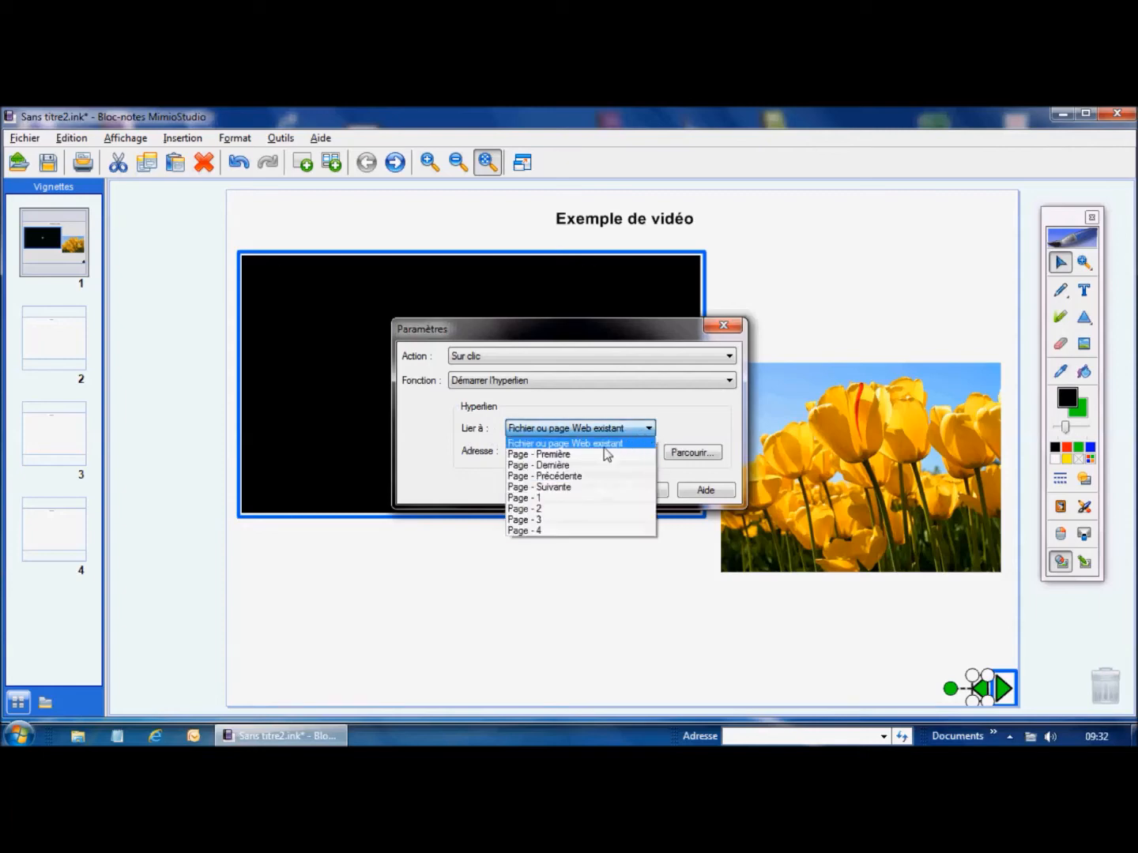
click(567, 478)
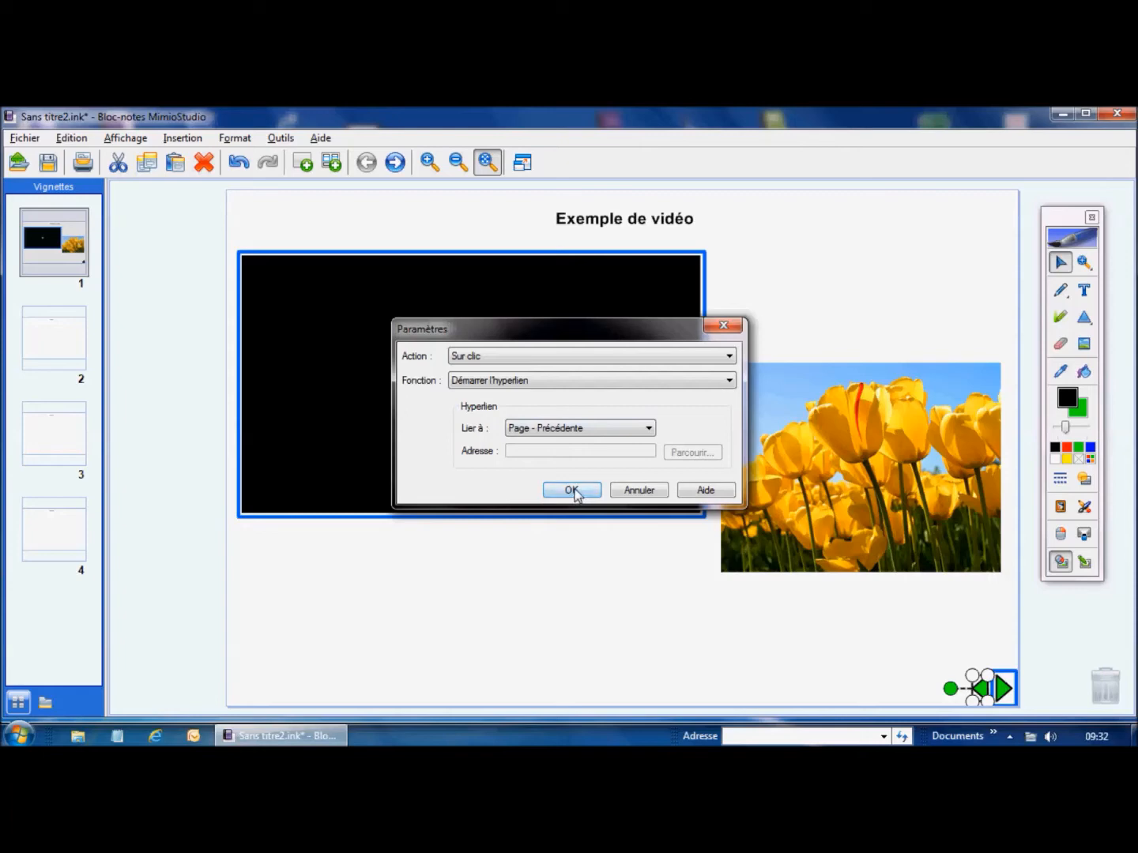
click(571, 491)
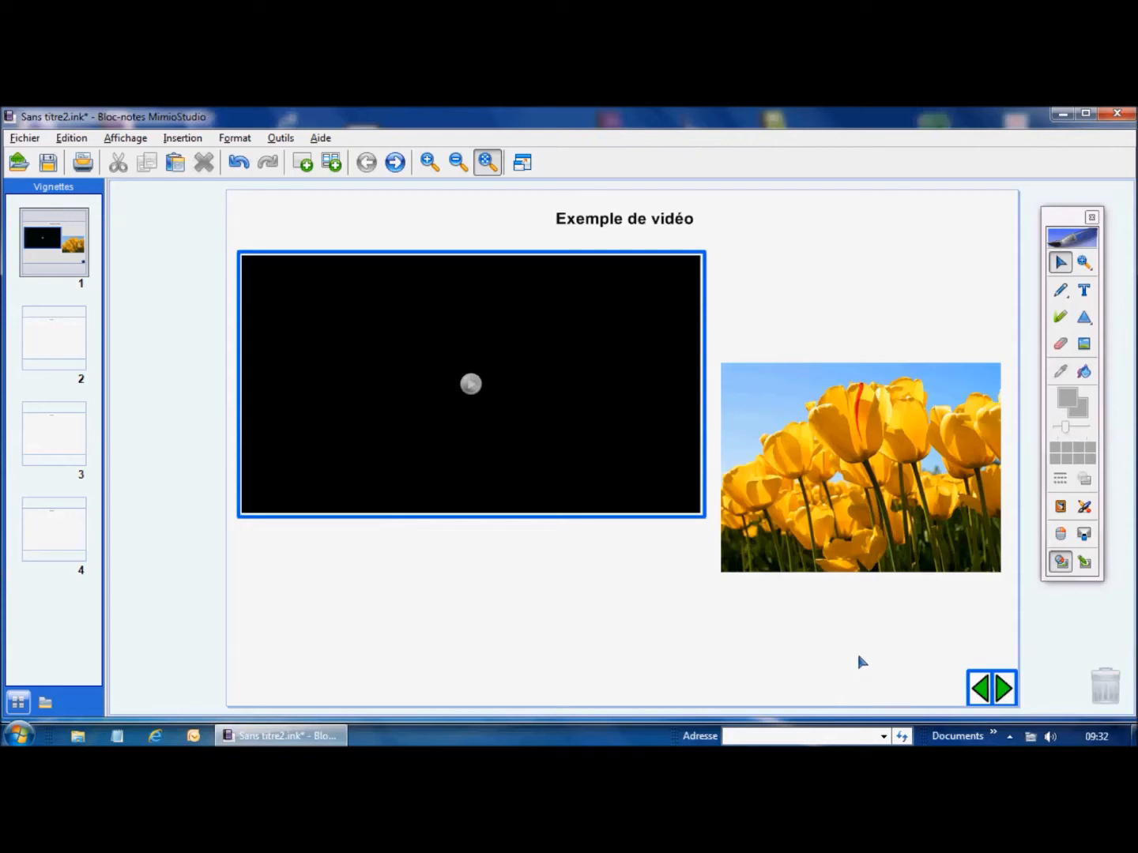
- Lock both green navigation arrows in place on page 1
drag(852, 656, 1021, 706)
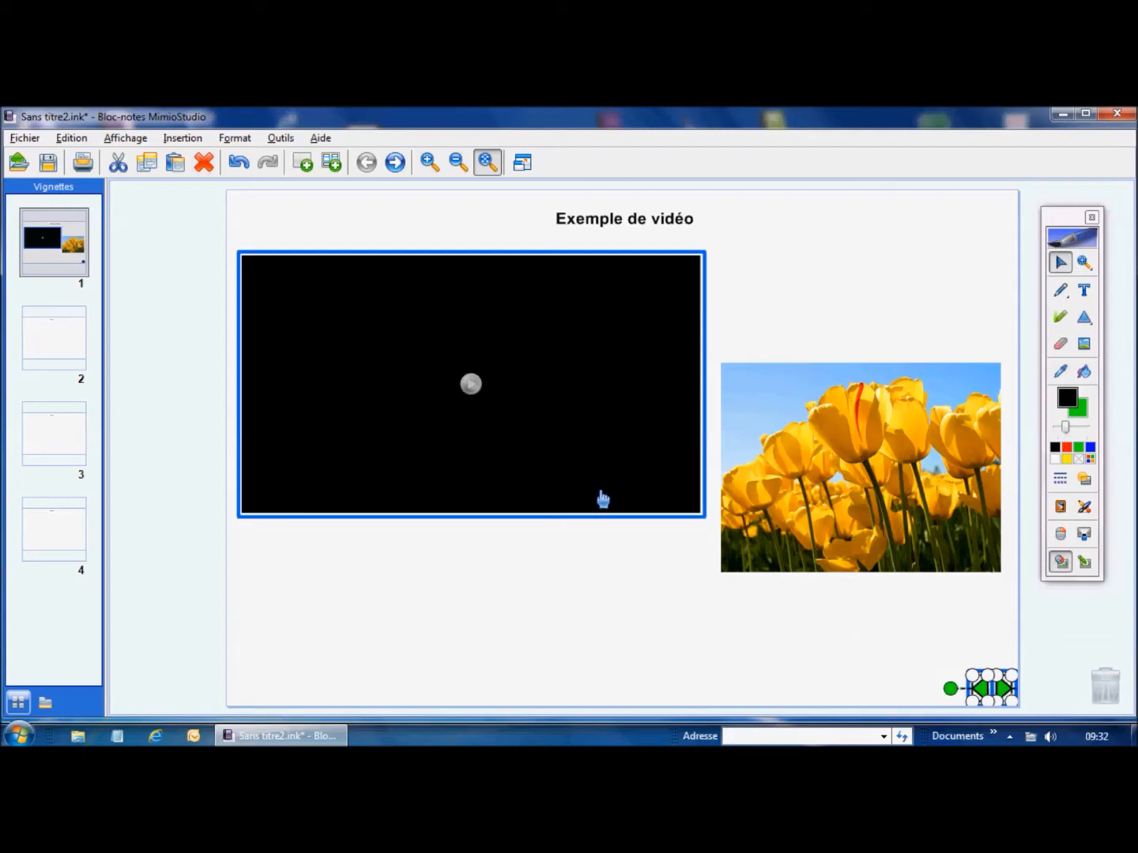
click(225, 140)
mouse_move(263, 195)
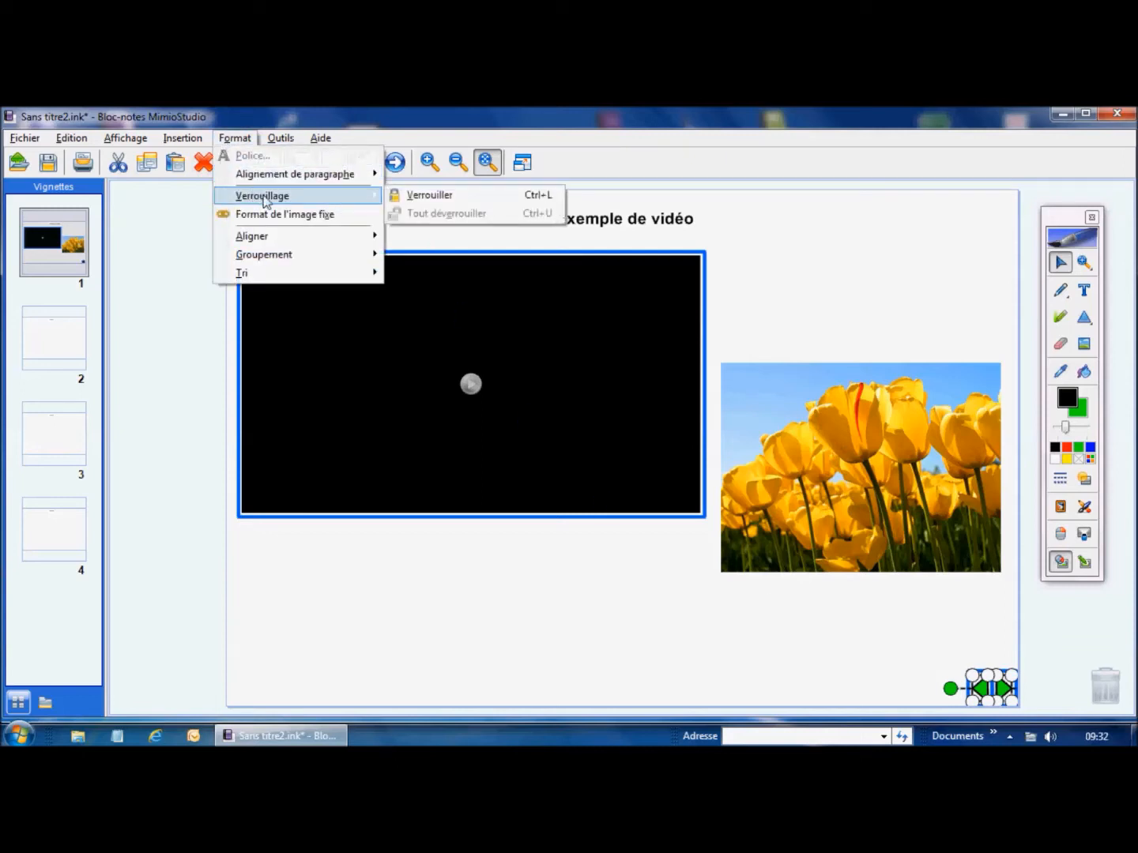
click(429, 195)
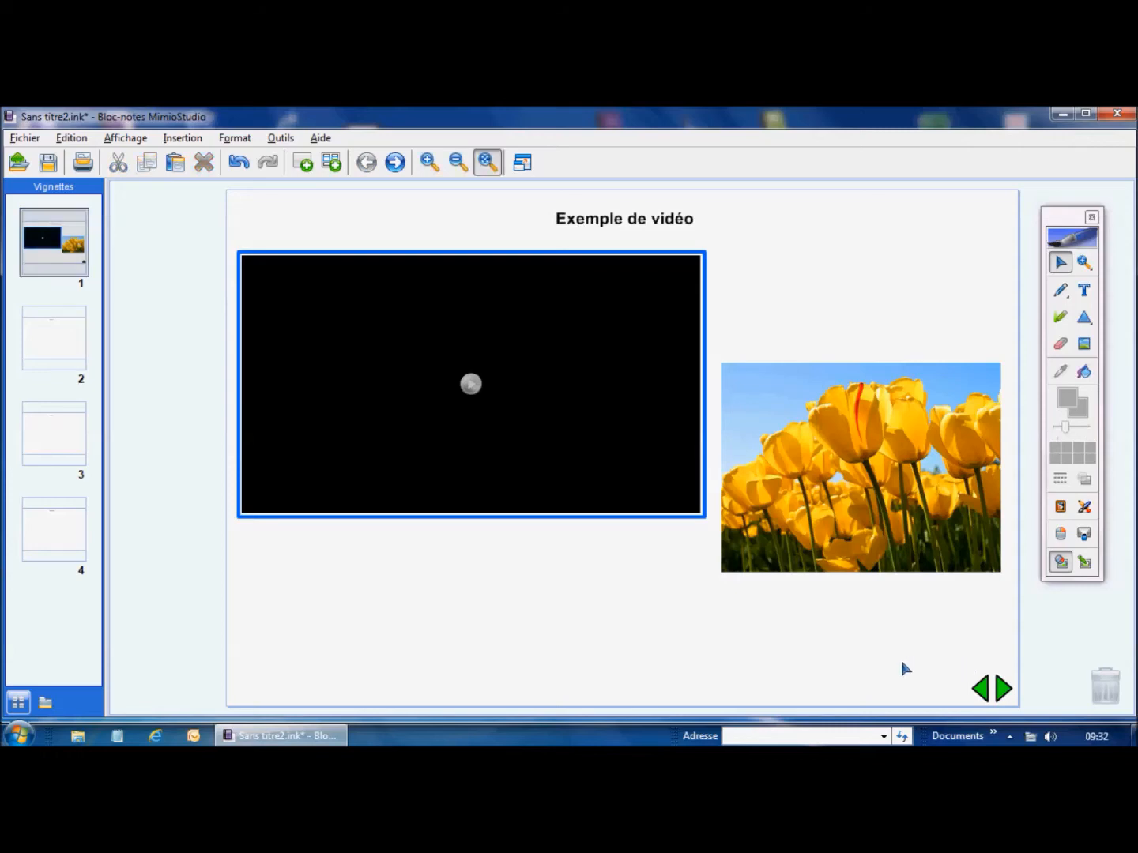
- Unlock all locked objects on page 1 and select both green navigation arrows together
click(229, 139)
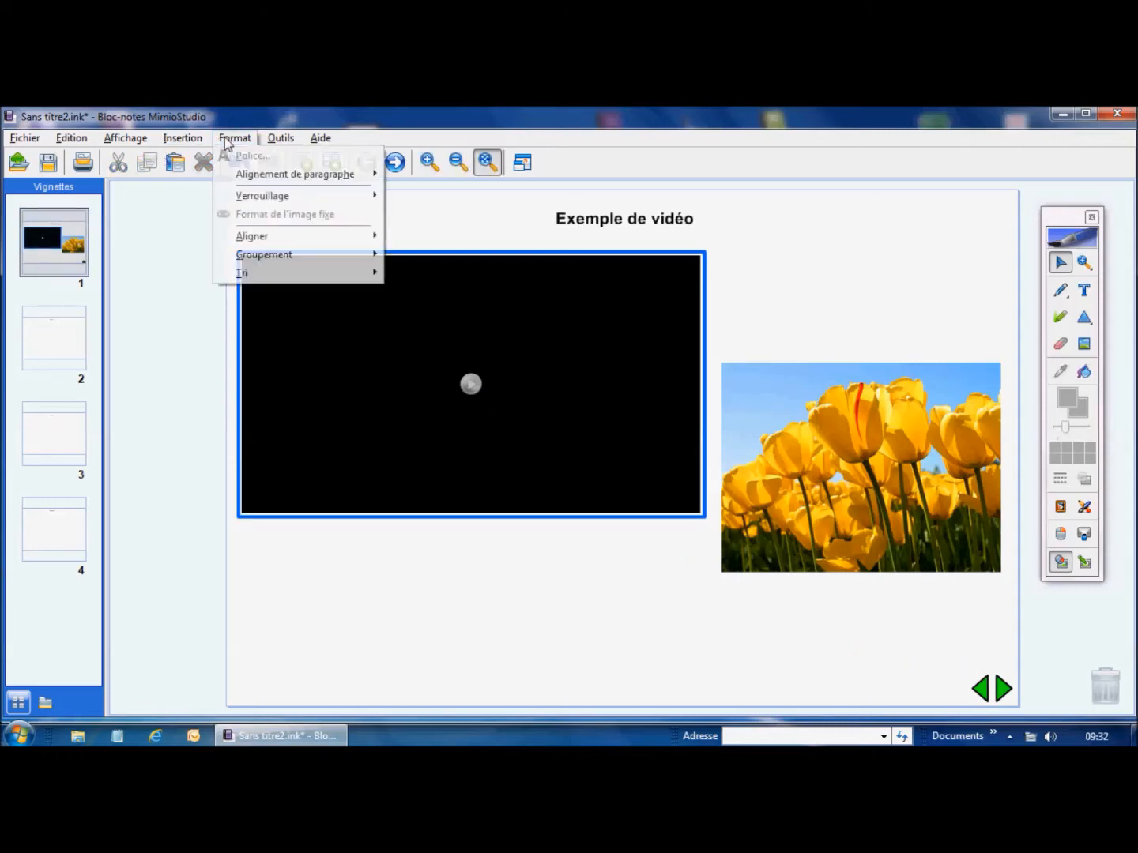
mouse_move(275, 198)
click(437, 213)
click(807, 617)
drag(942, 655, 1023, 721)
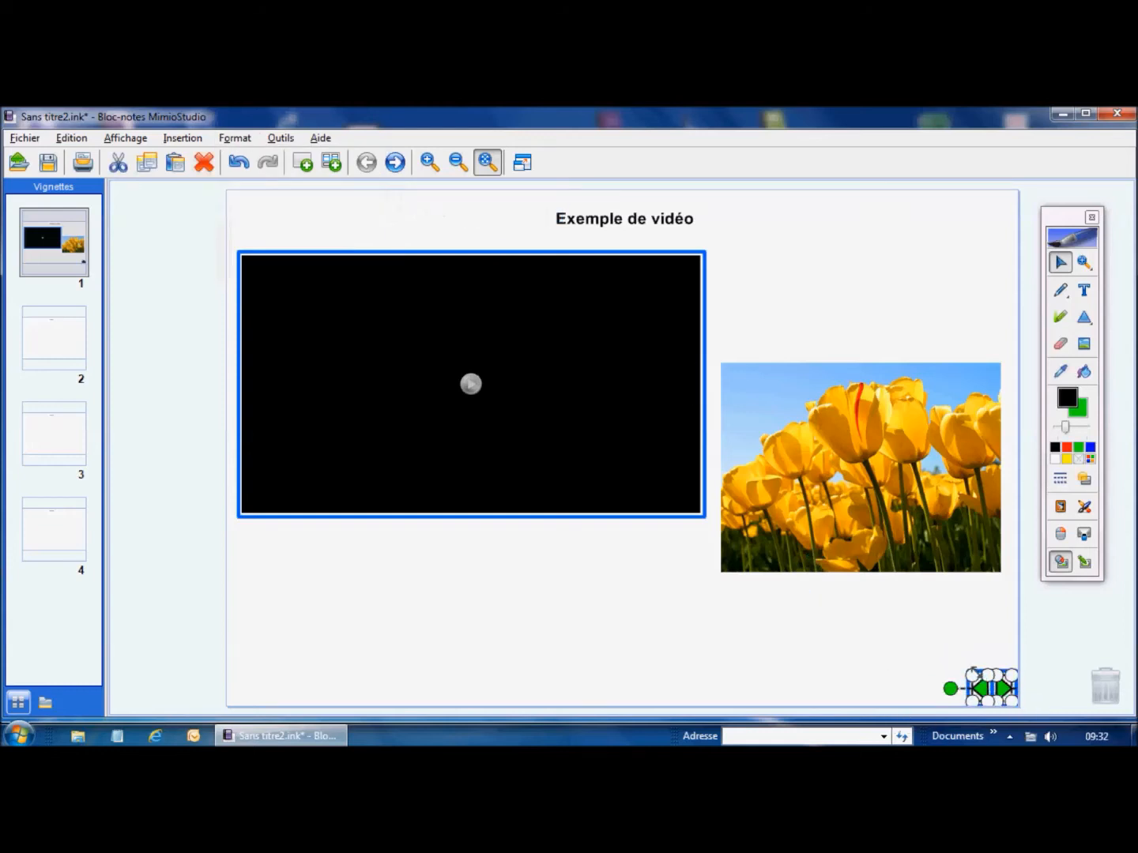
- Group the two selected green navigation arrows on page 1 into a single object
click(232, 139)
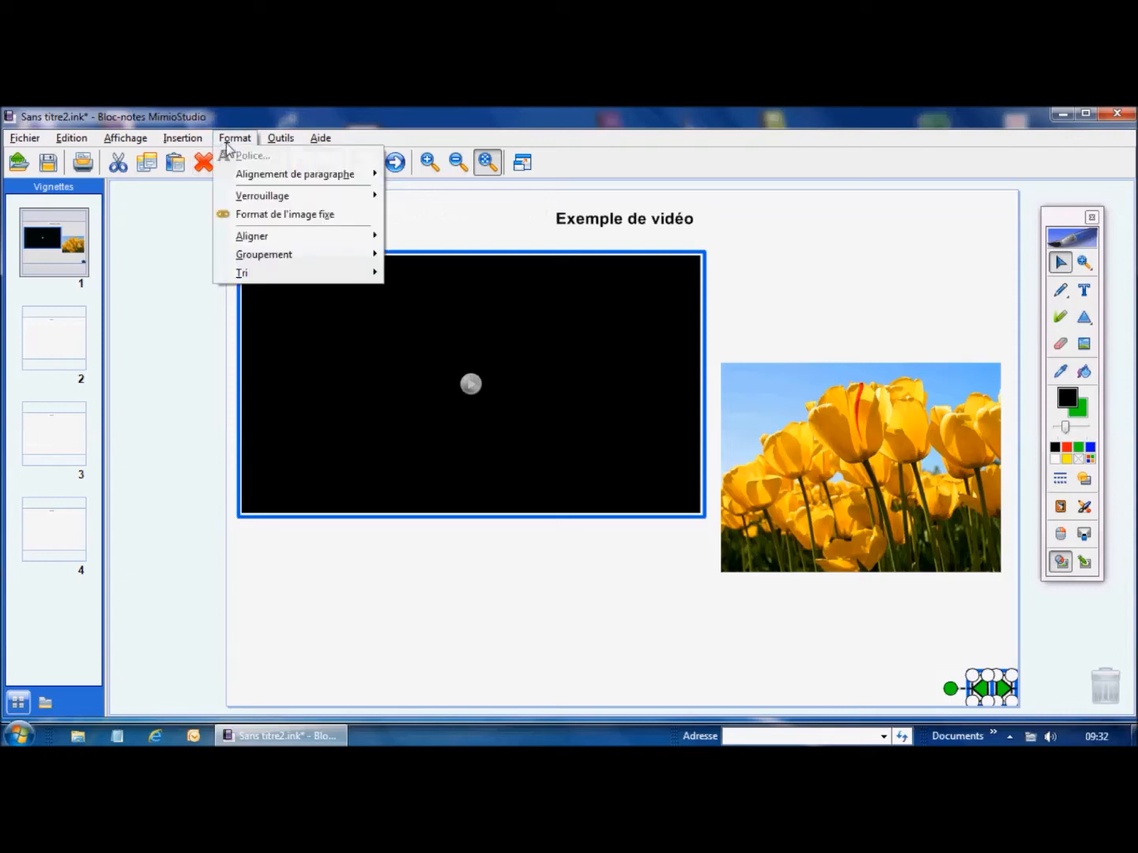
mouse_move(268, 257)
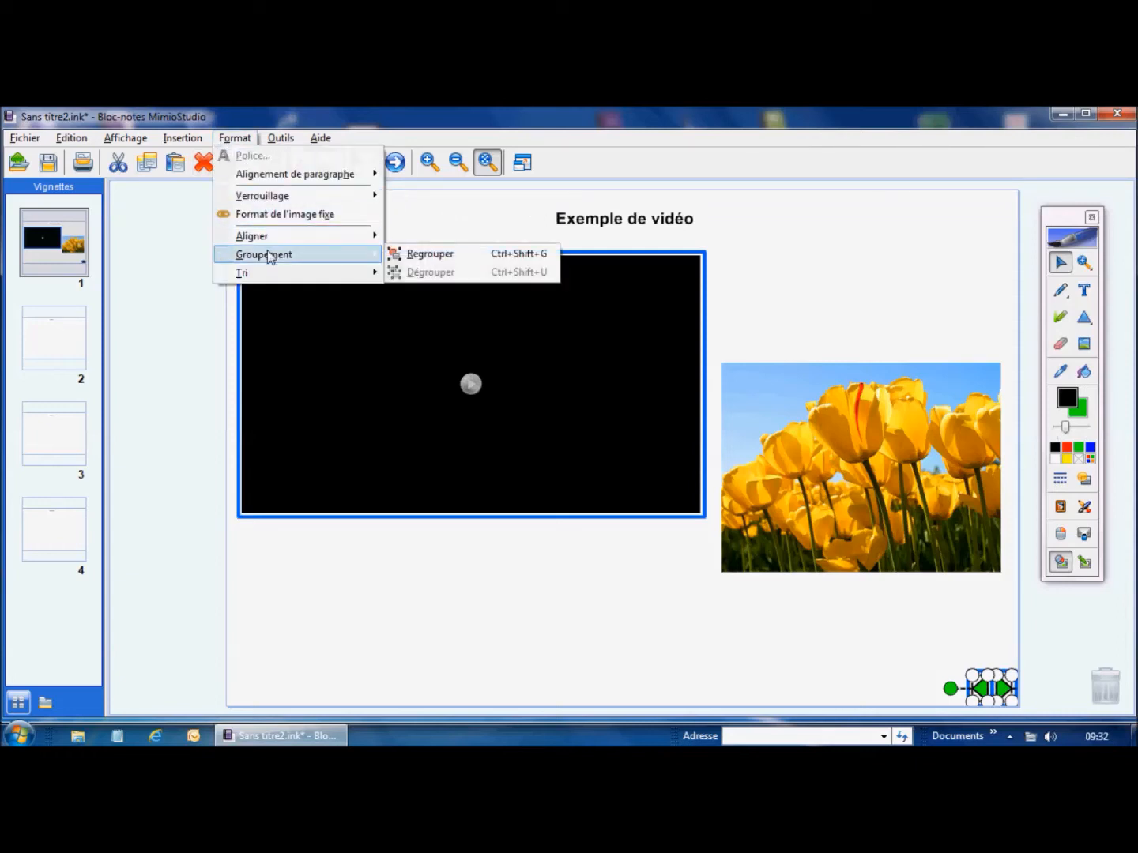
click(430, 255)
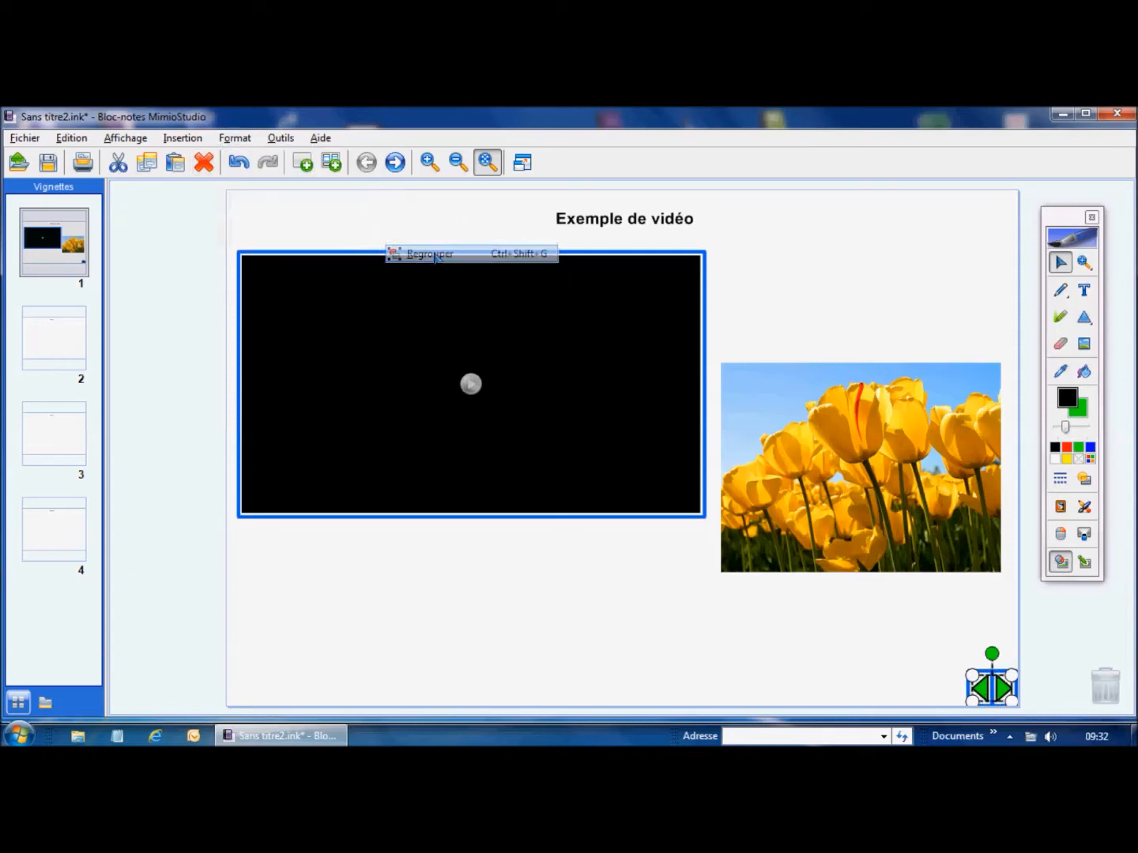
click(895, 666)
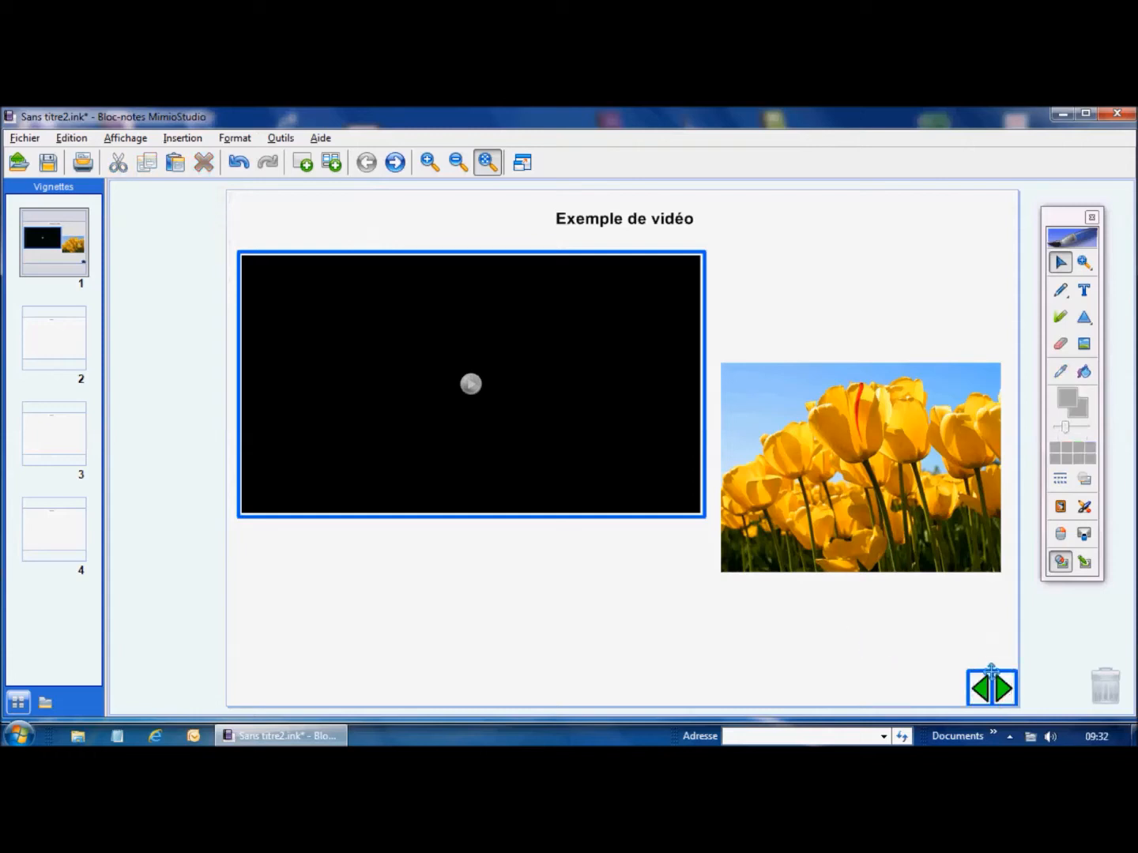
- Copy the grouped navigation arrows from page 1 and paste them onto page 2
click(992, 675)
right_click(992, 675)
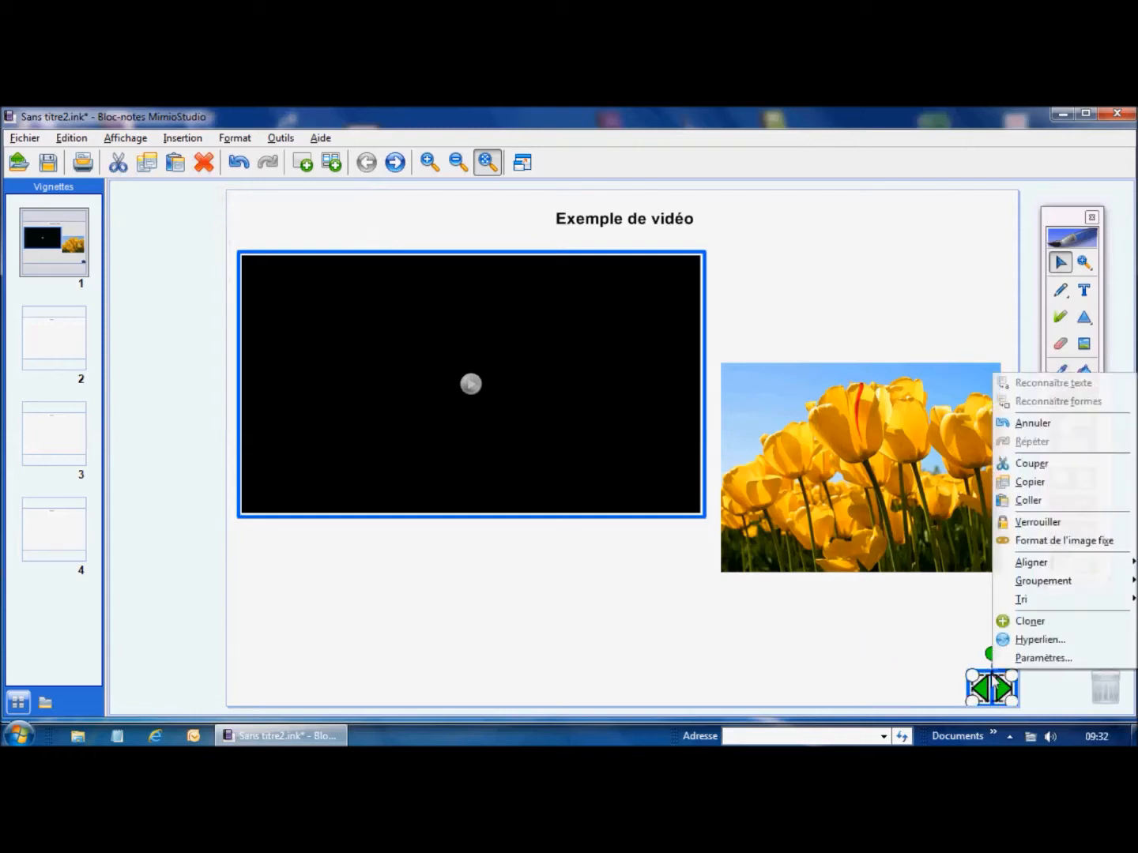
click(1042, 483)
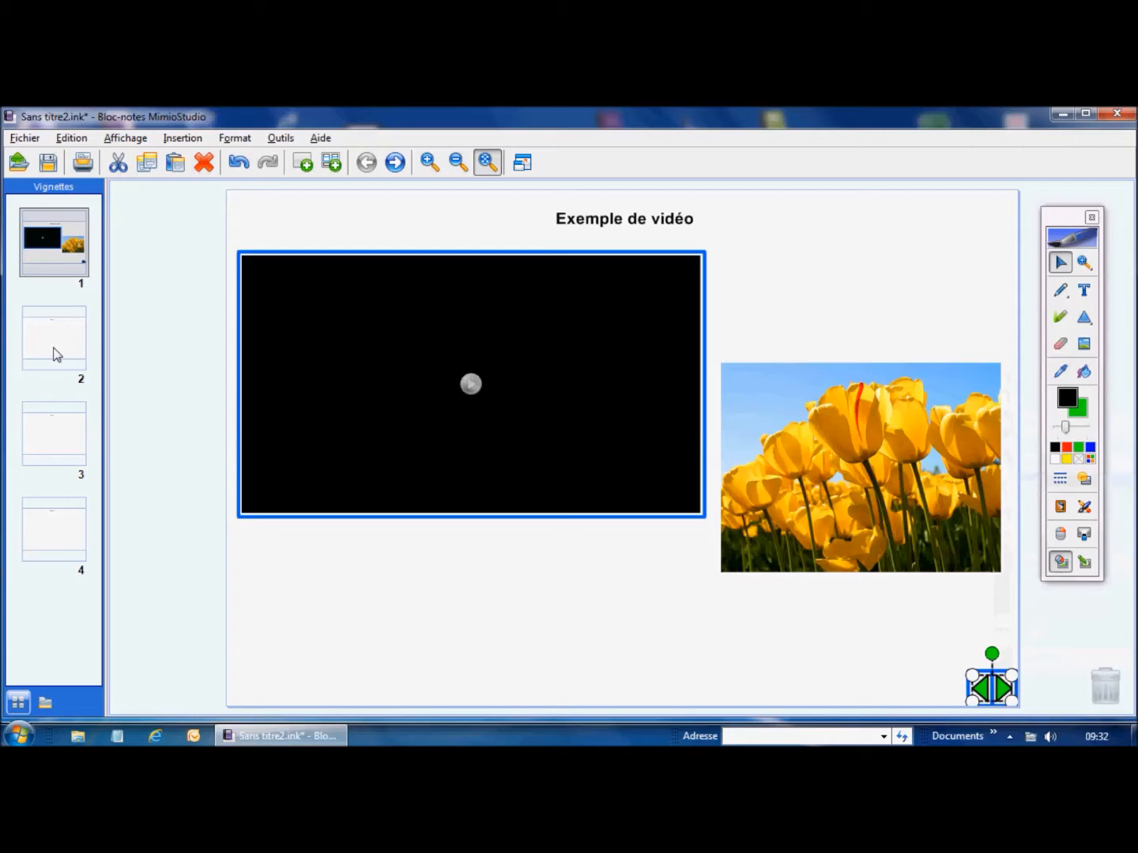
click(75, 334)
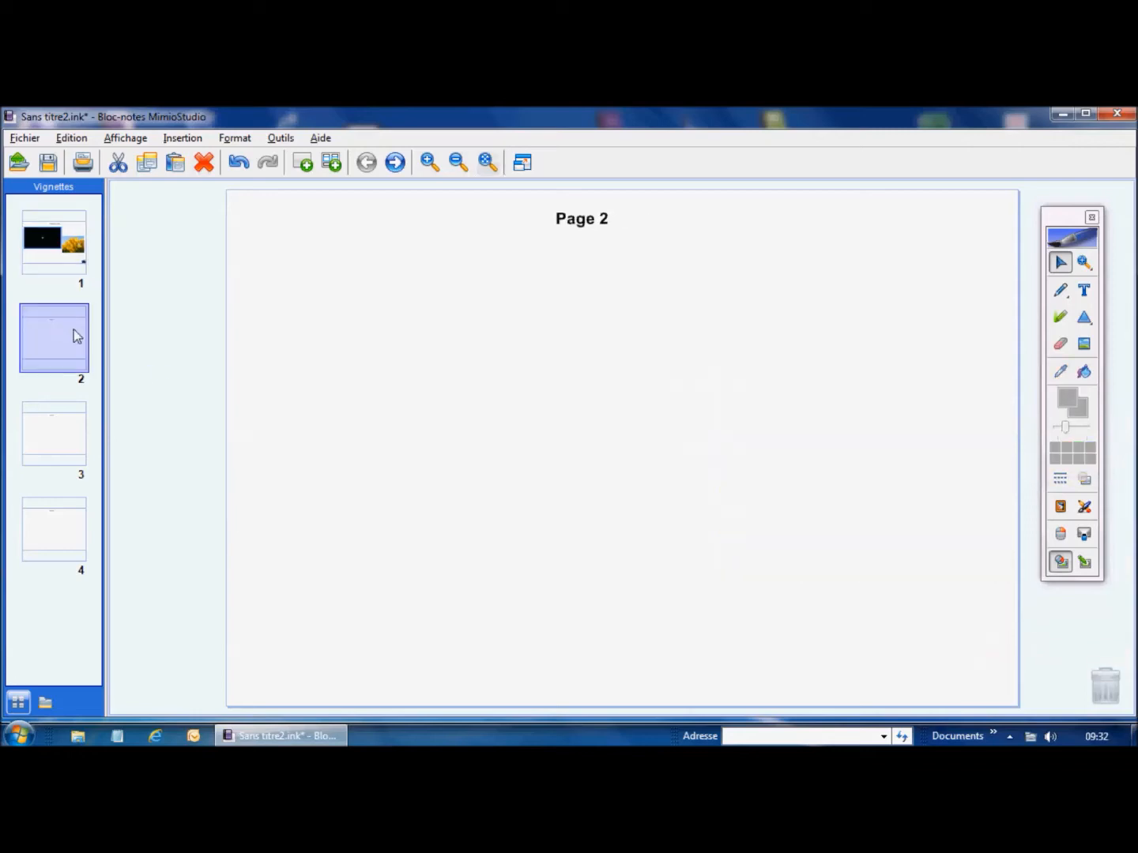
right_click(501, 387)
click(546, 470)
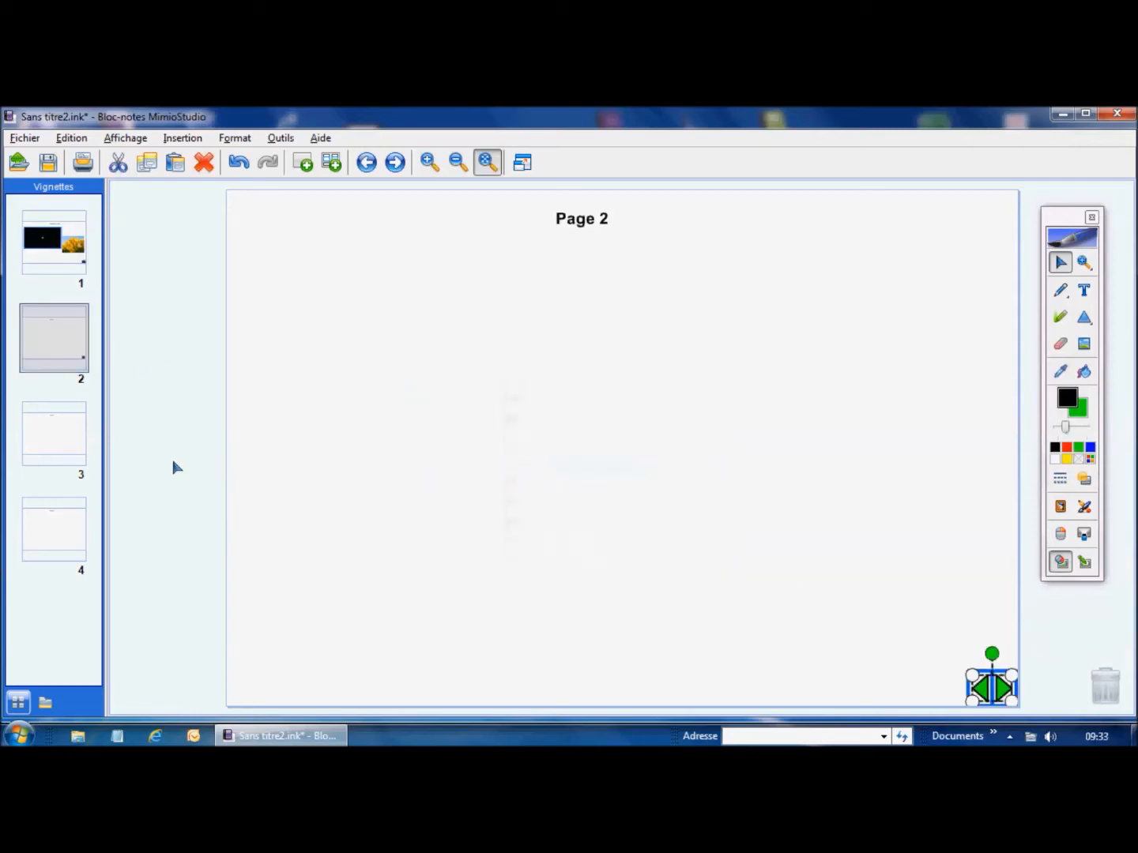
- Paste the copied navigation arrows onto pages 3 and 4, and return to page 1
click(75, 449)
right_click(507, 456)
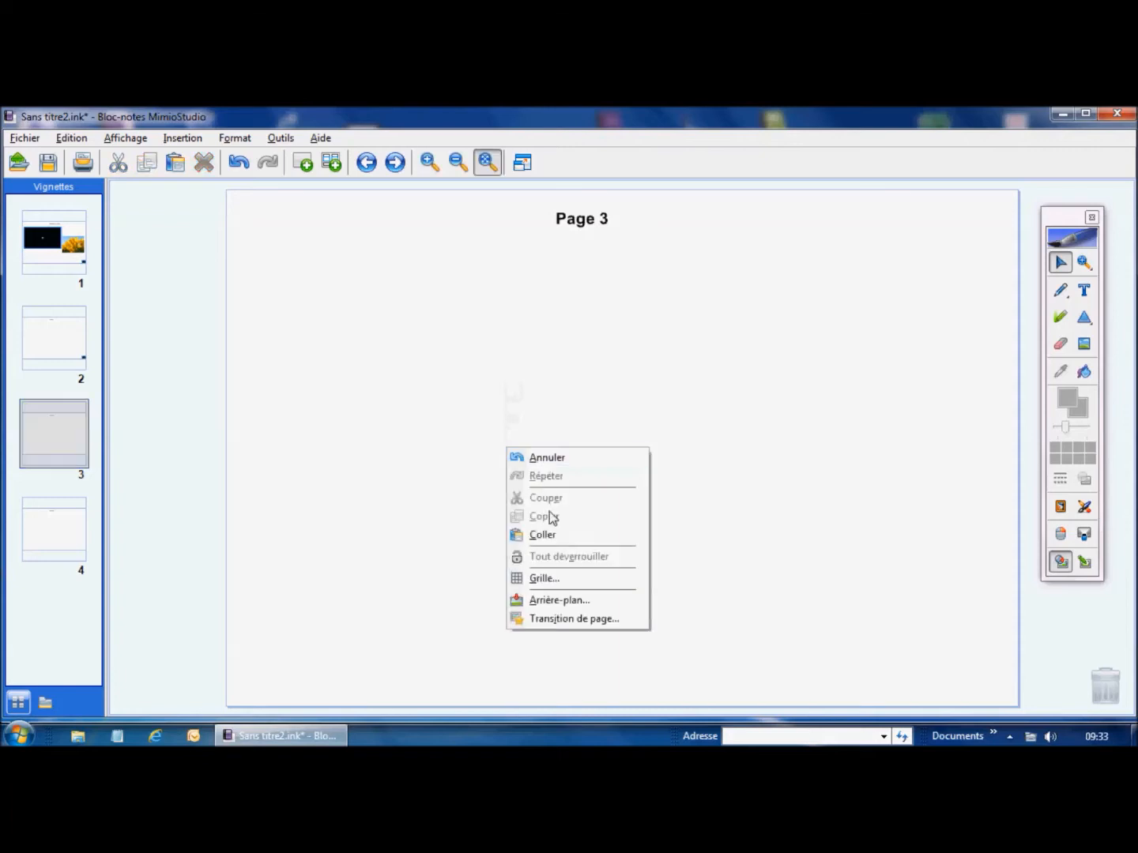
click(541, 533)
click(75, 537)
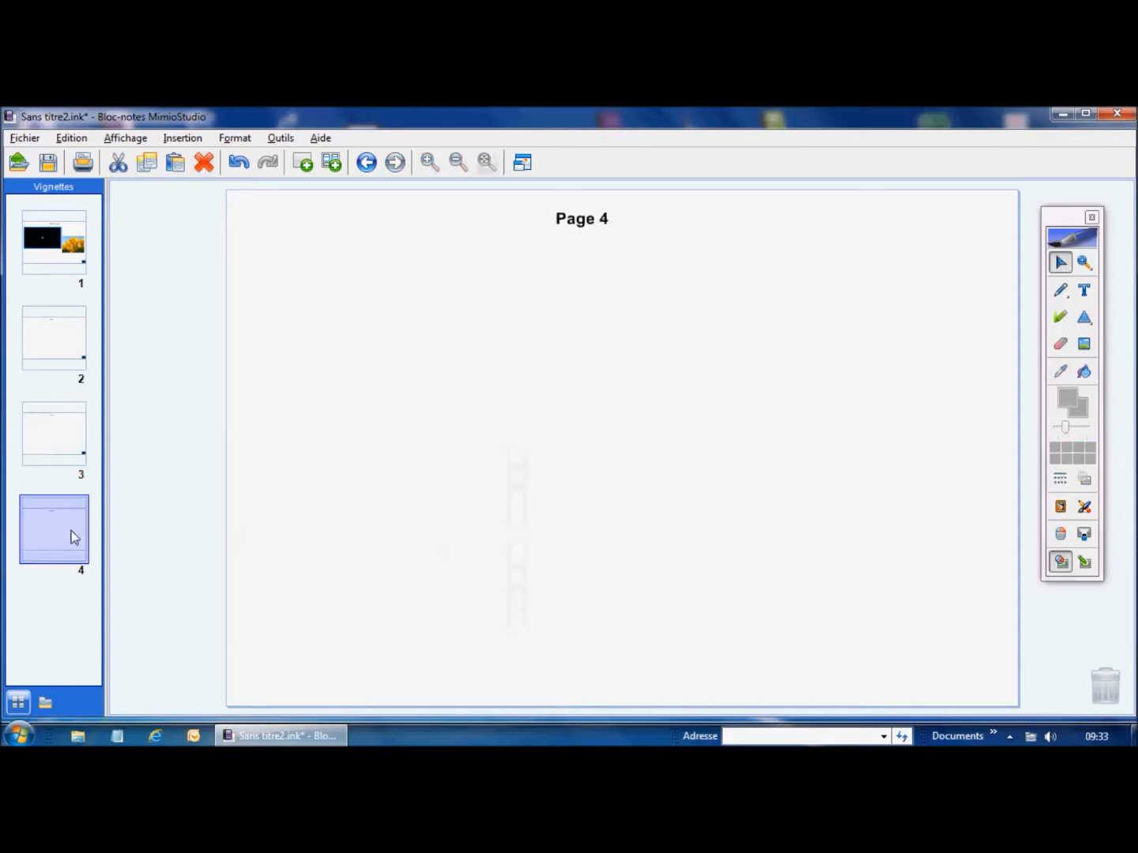
right_click(562, 494)
click(594, 580)
click(492, 564)
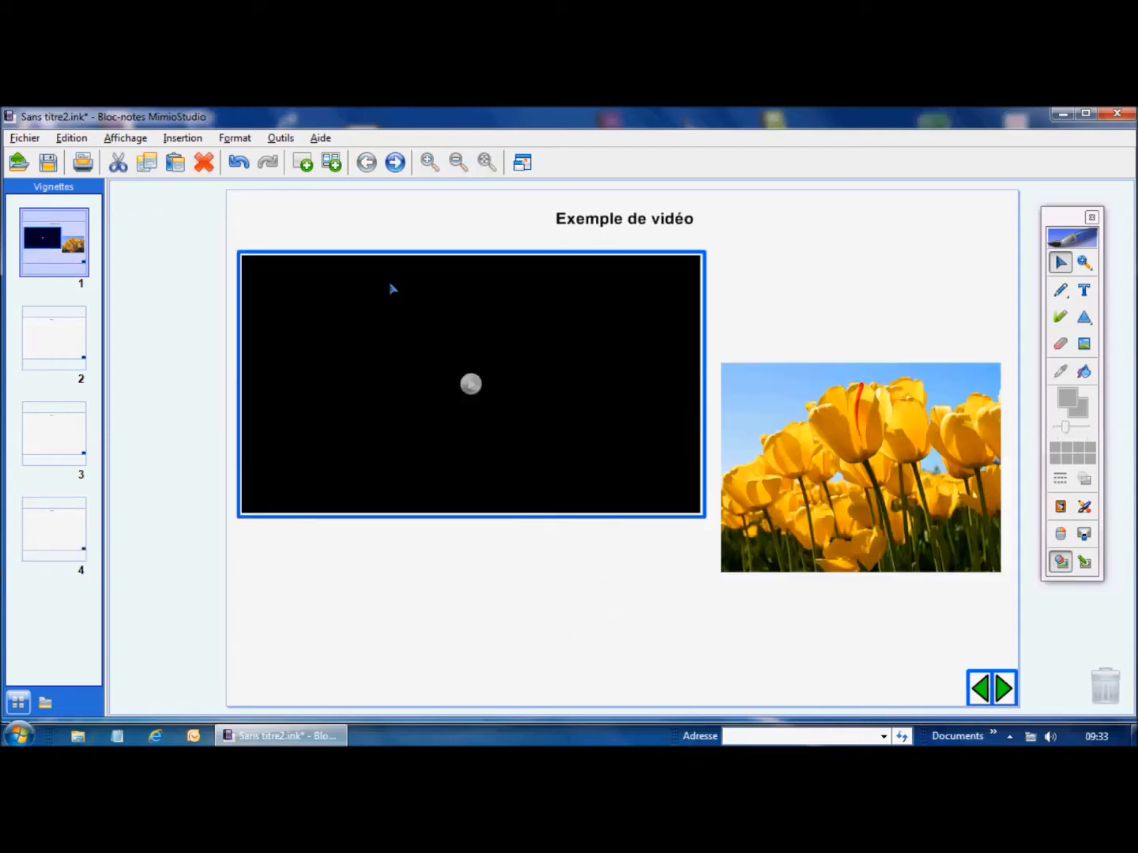
- Test the next-page and previous-page arrows across the pages in full-screen view, ending on page 1, and exit full screen
click(523, 163)
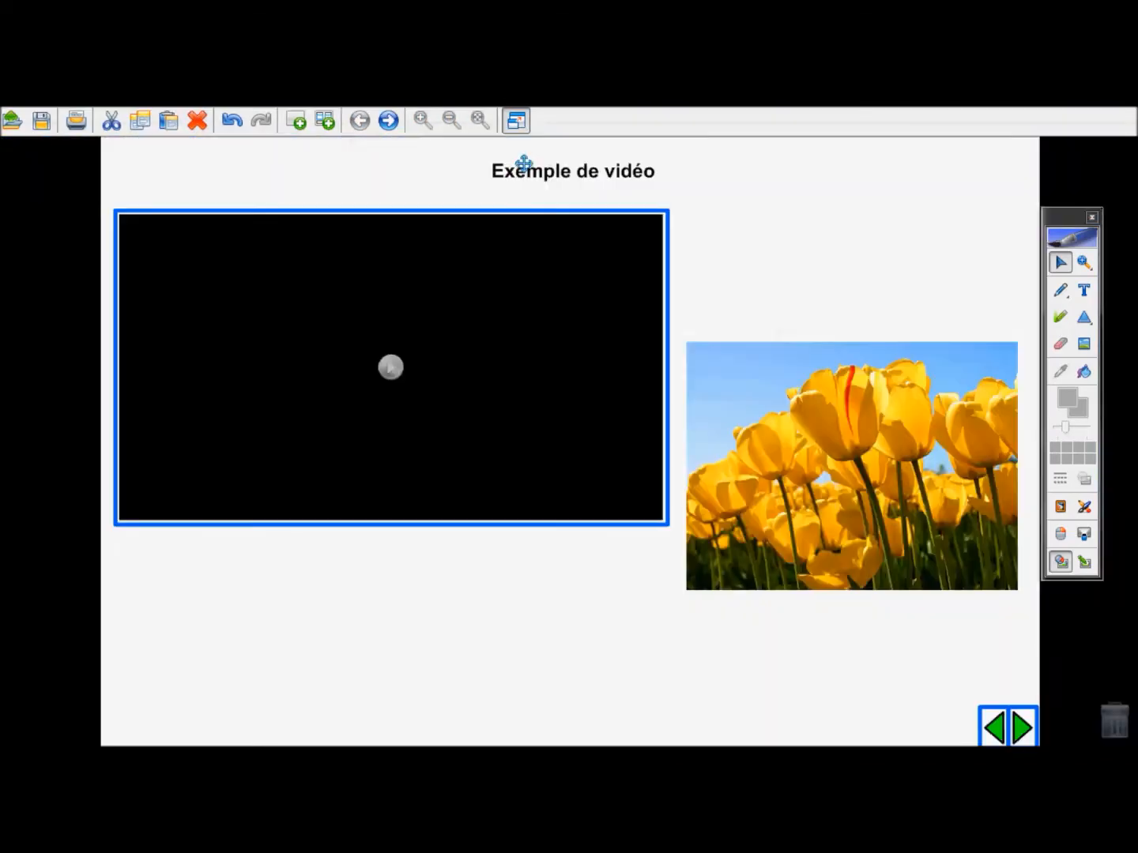
click(1024, 731)
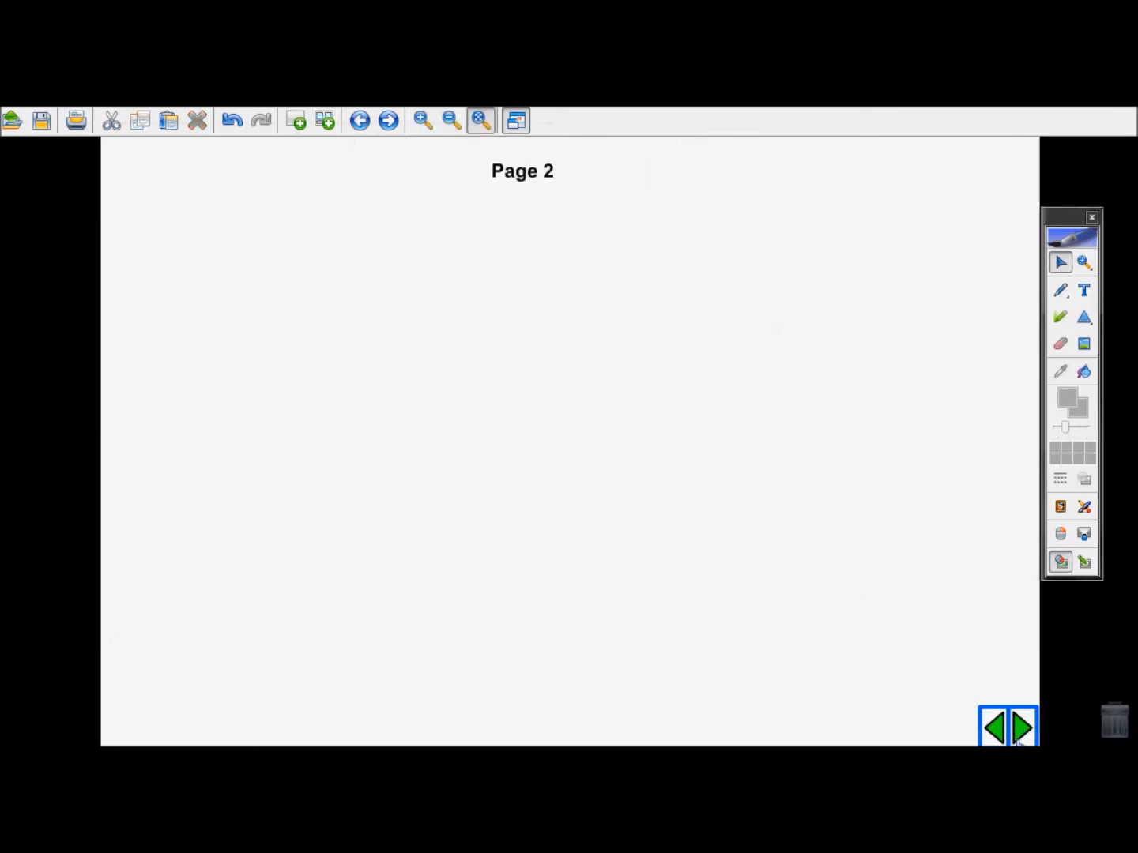
click(1023, 731)
click(1021, 731)
click(995, 733)
click(989, 733)
click(992, 734)
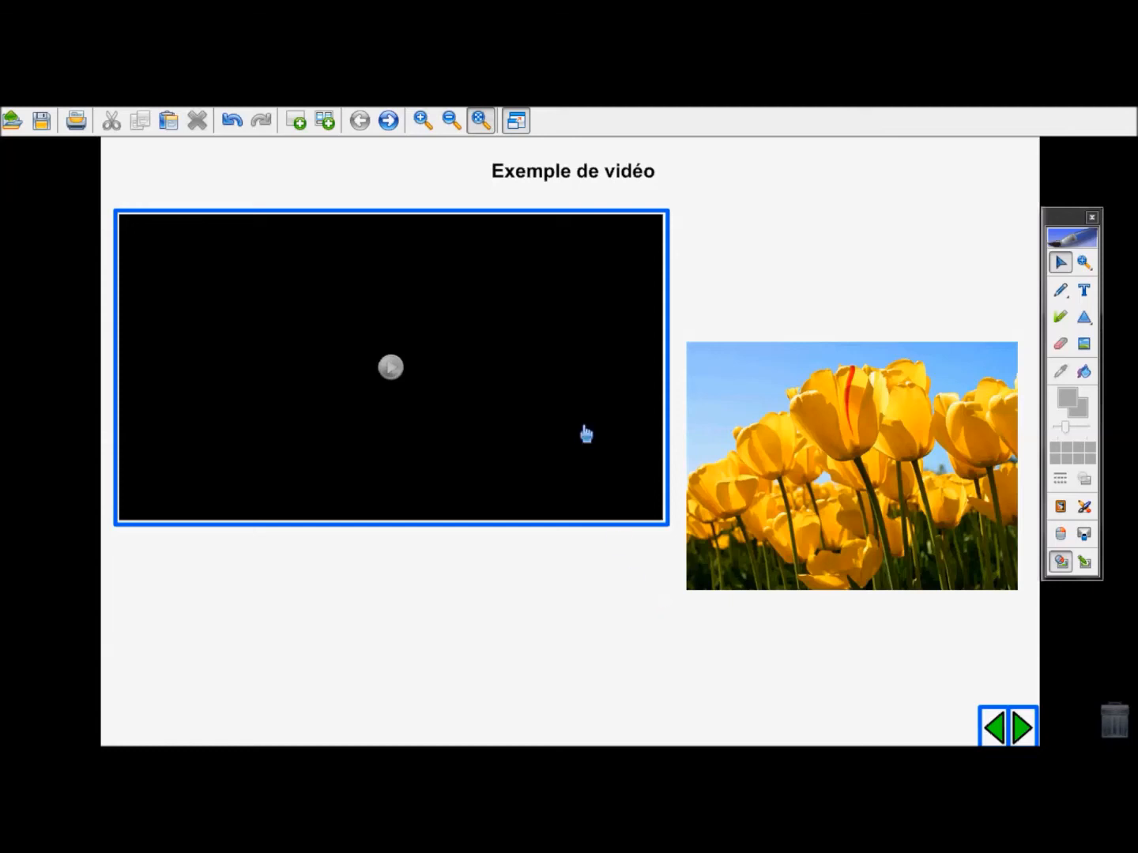
click(516, 120)
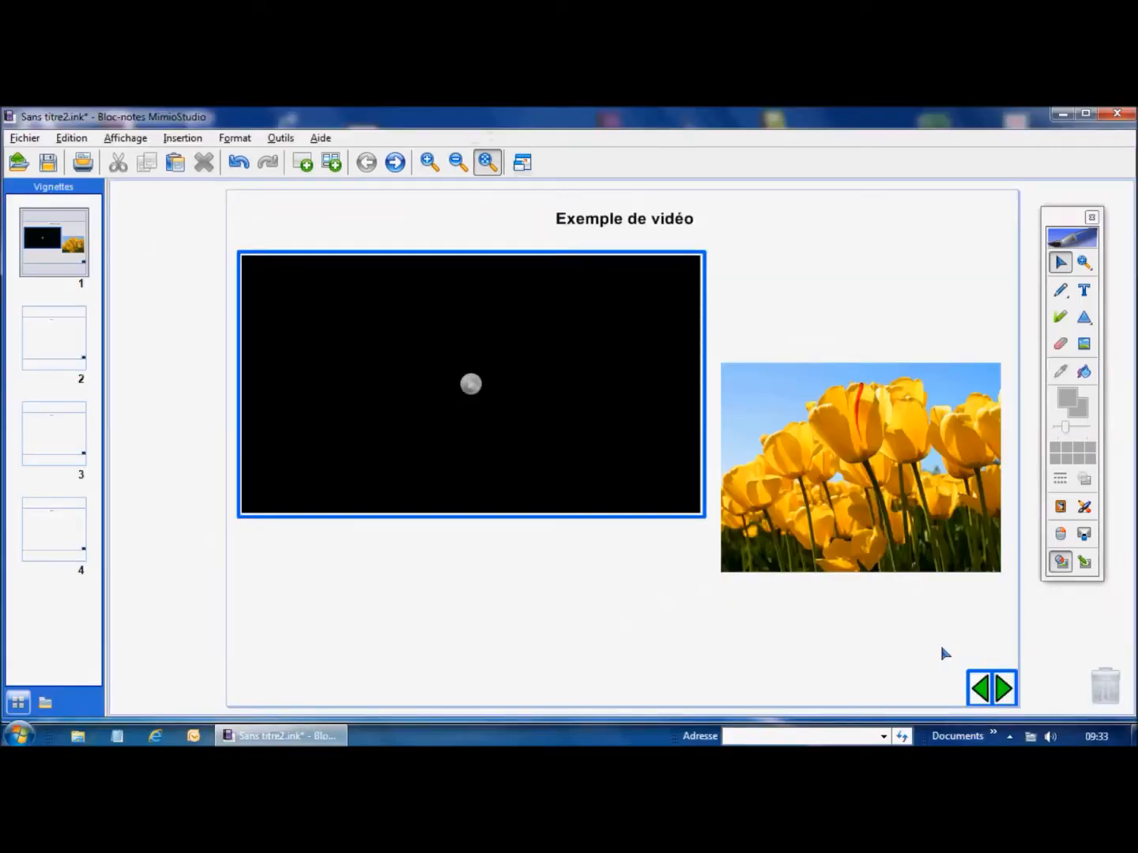
- Lock the grouped navigation arrows in place on page 1
drag(929, 651, 1021, 706)
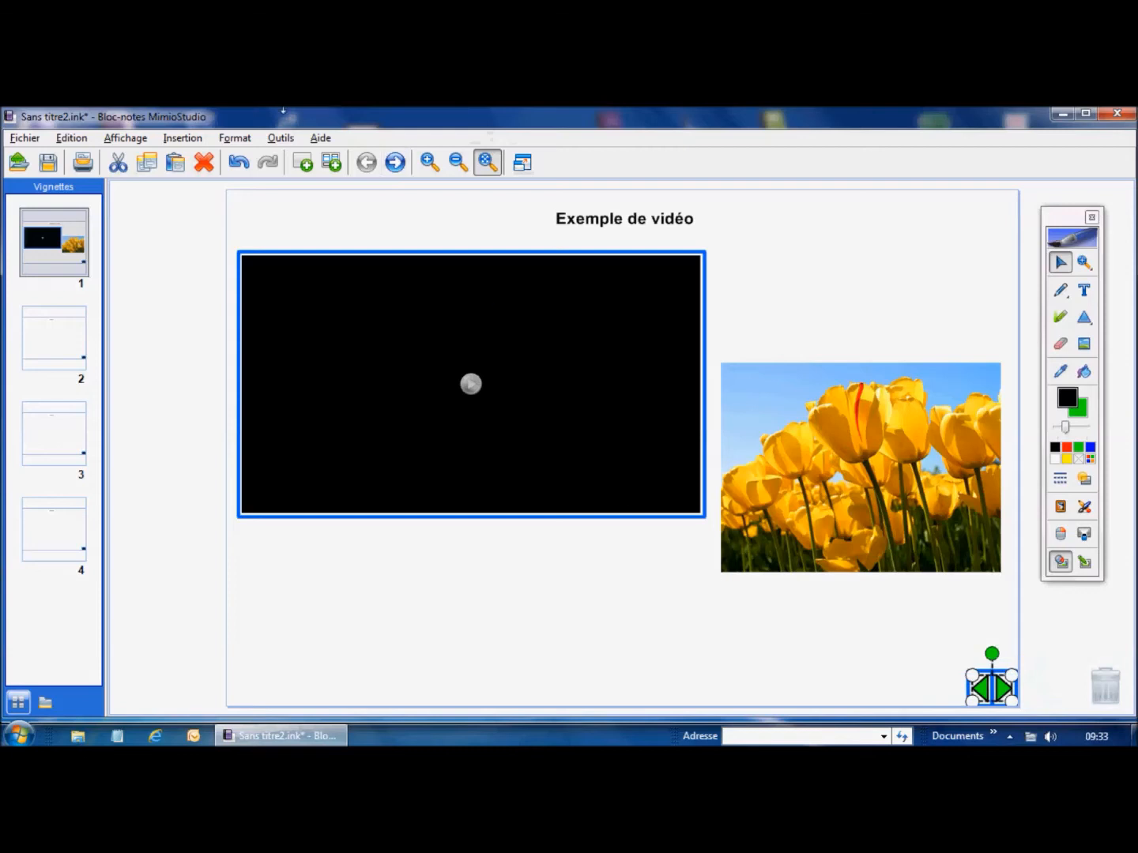
click(234, 138)
mouse_move(273, 195)
click(452, 203)
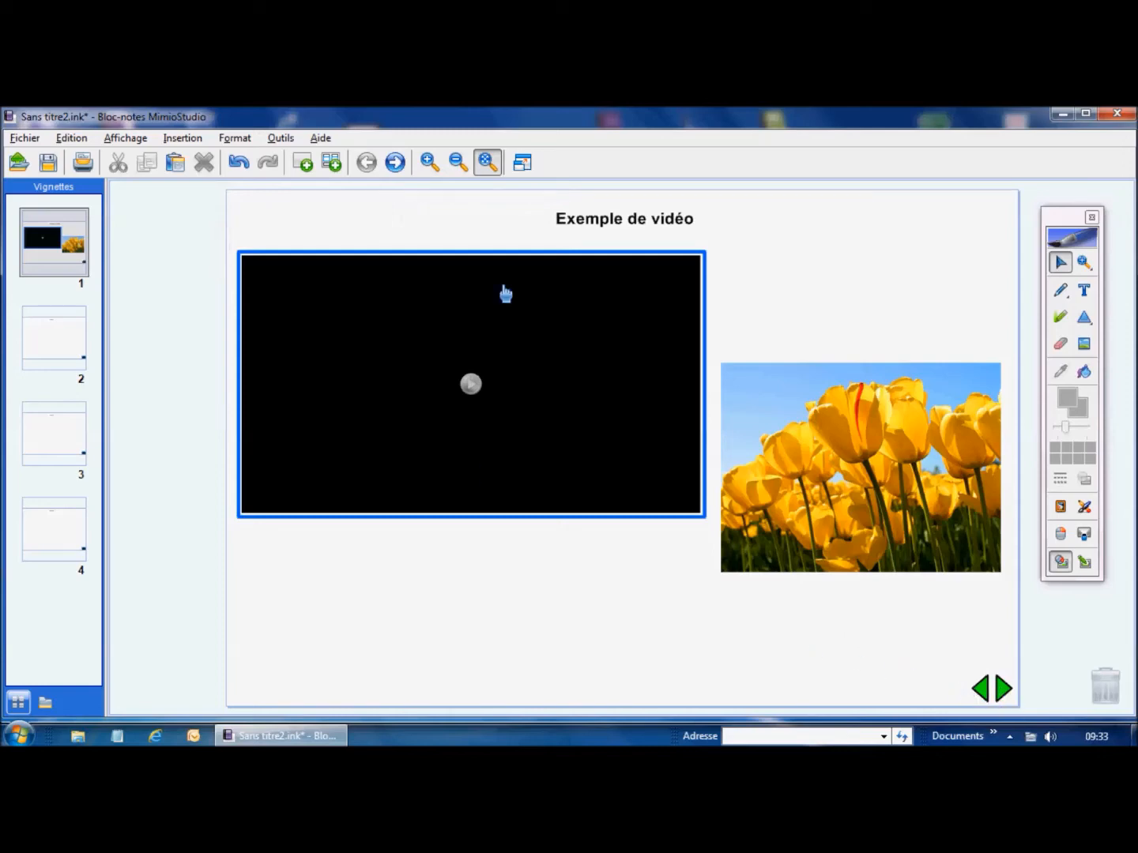
- Test the locked arrows in full-screen view by going to page 2 and back, and leave full screen
click(521, 170)
click(1023, 729)
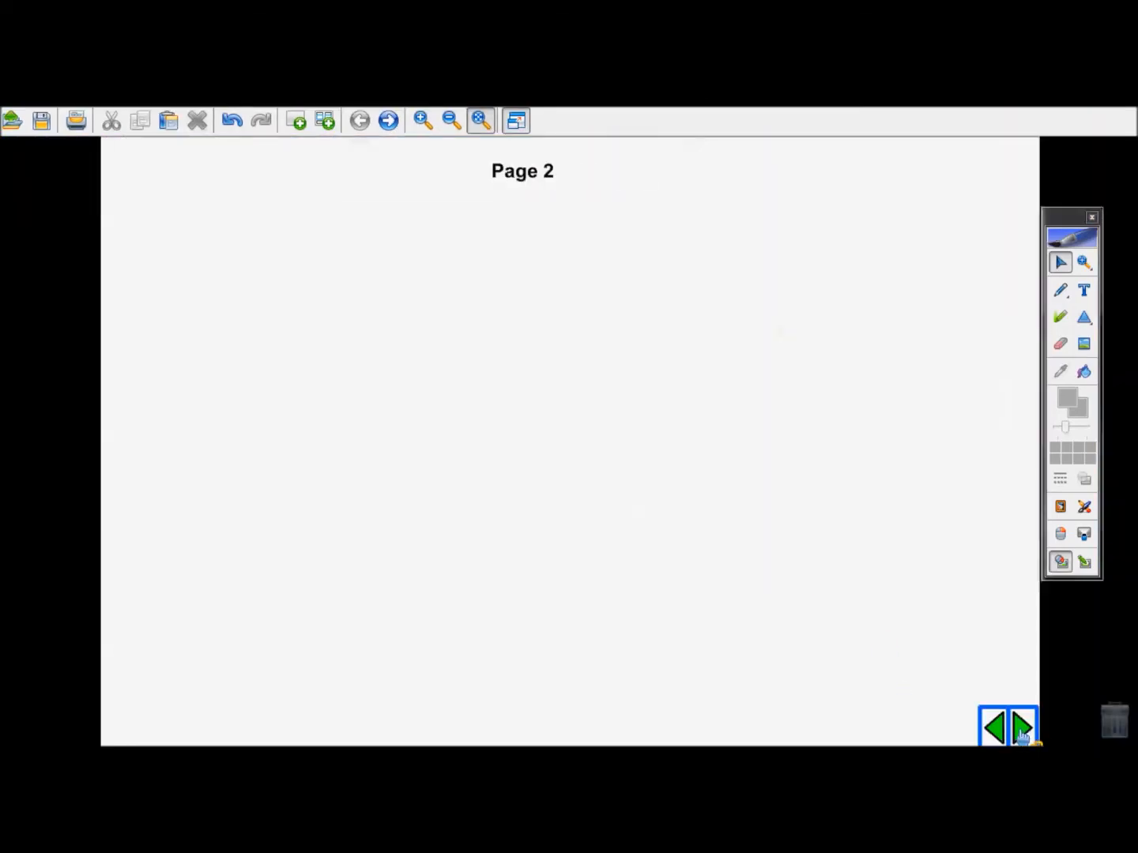
click(994, 728)
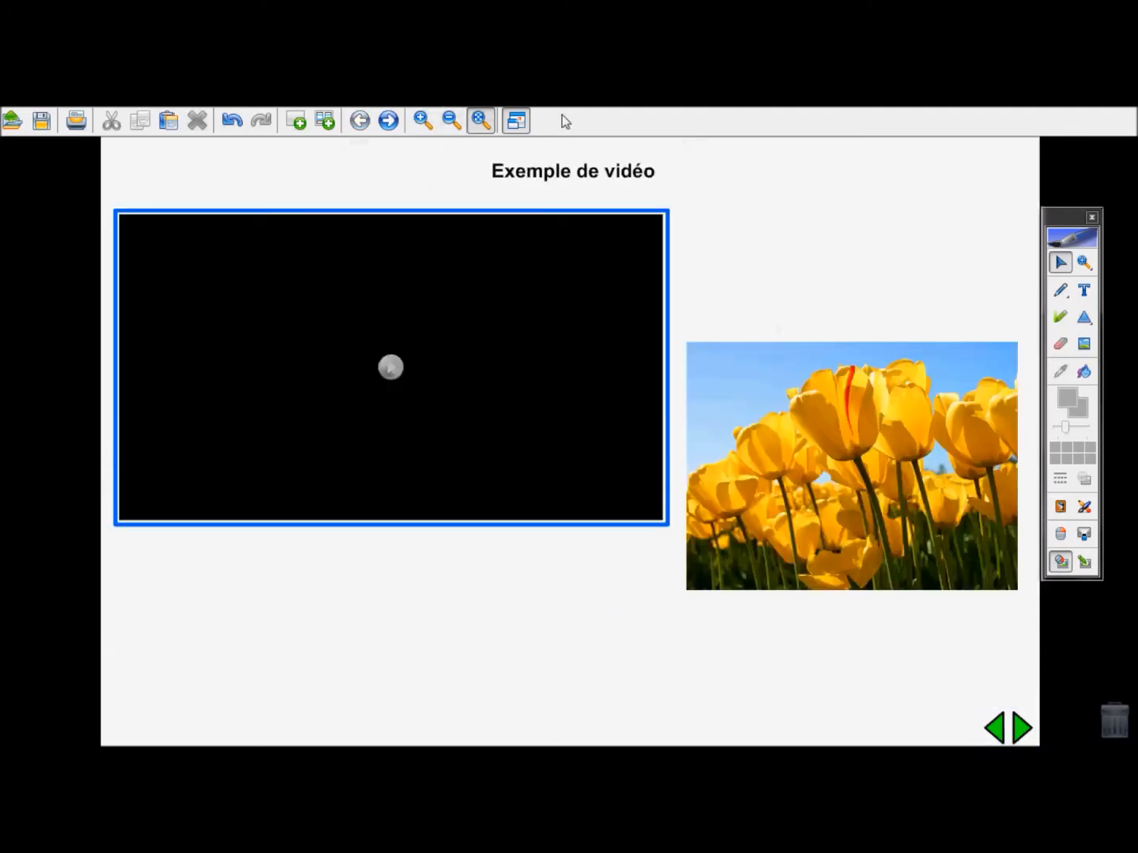
click(516, 121)
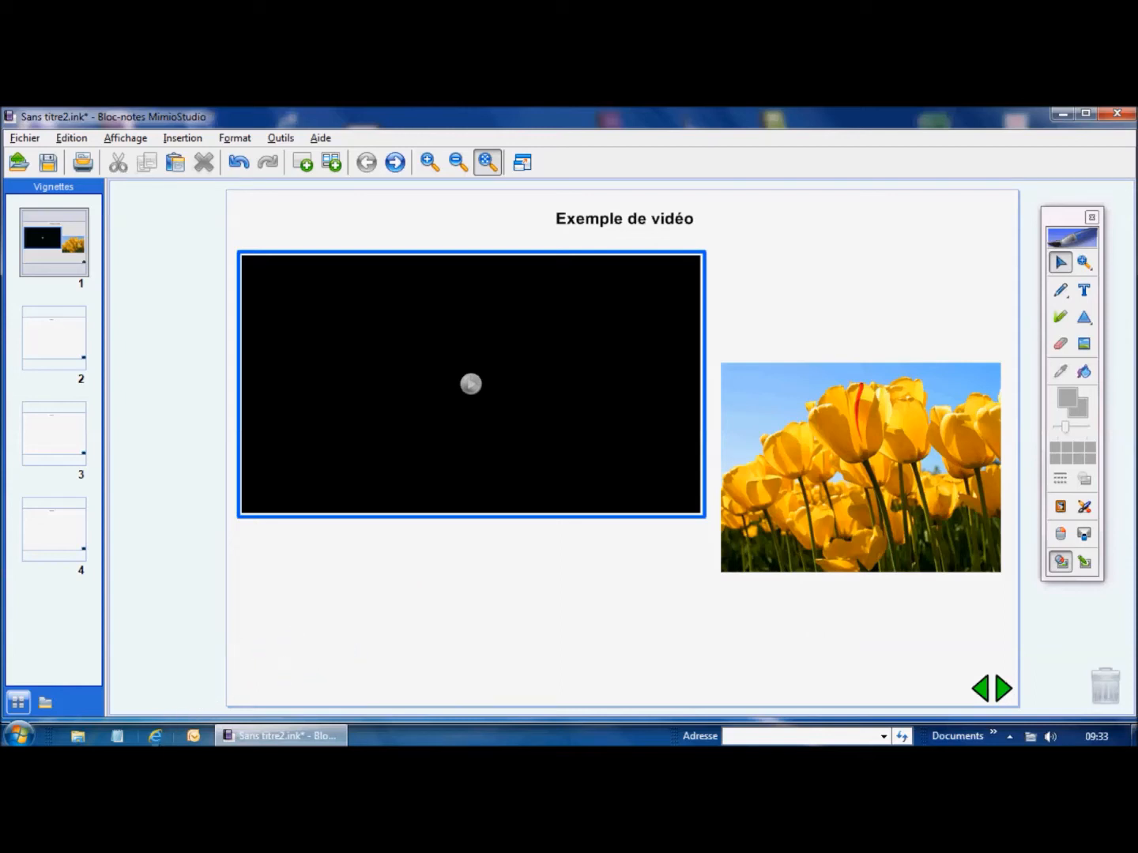
- Switch to Internet Explorer and search Google Images for "bouton suivant"
click(155, 736)
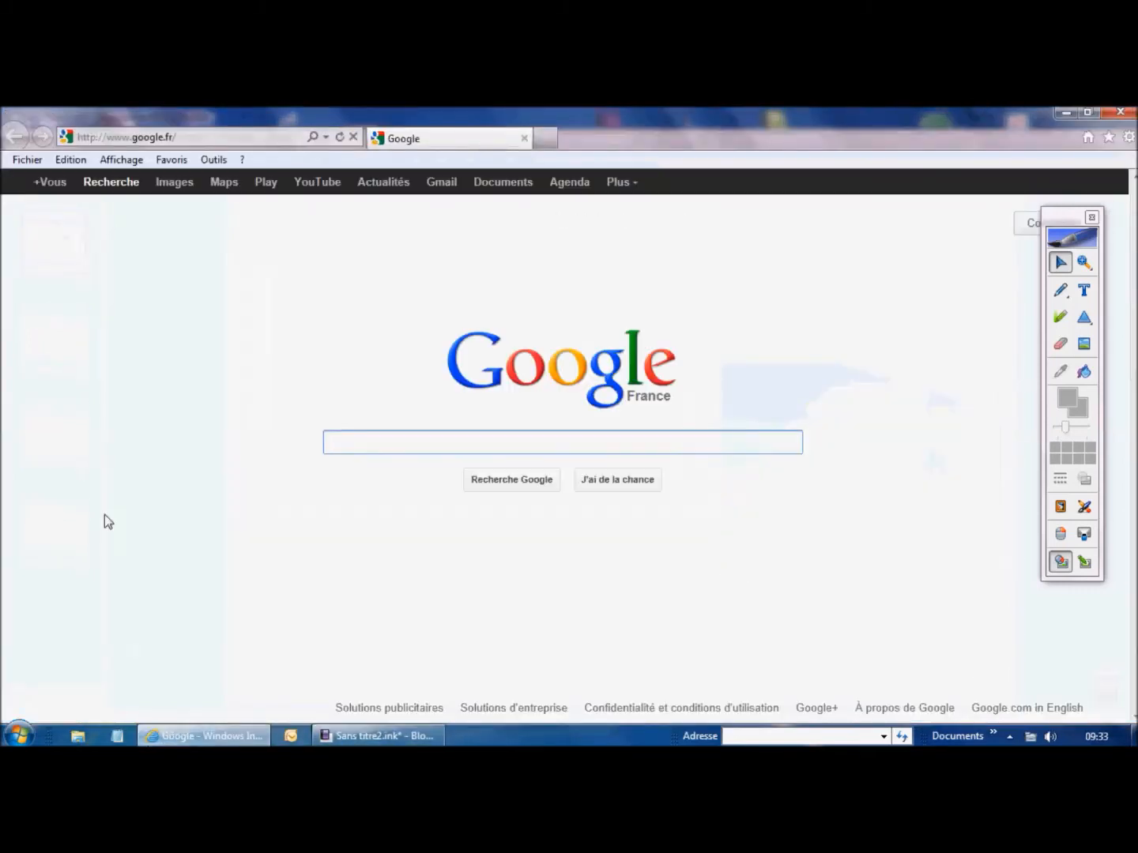
click(179, 184)
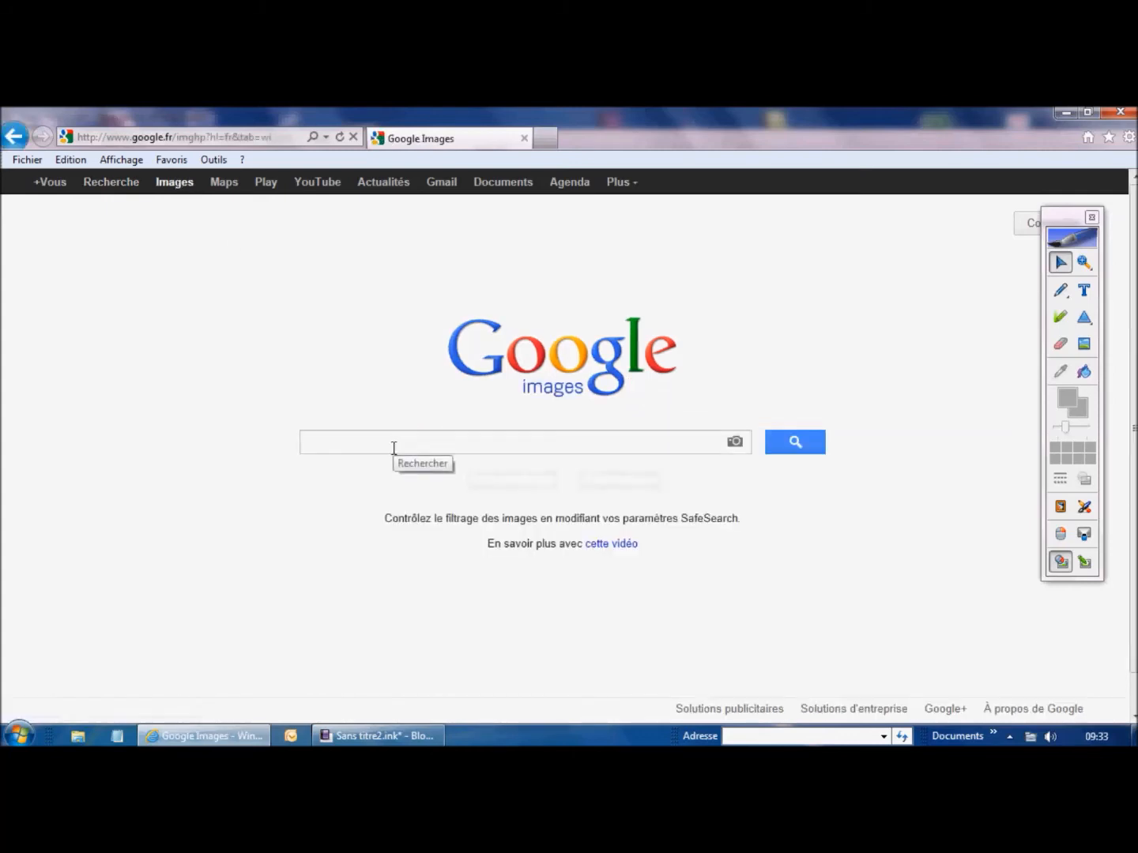
text(bout)
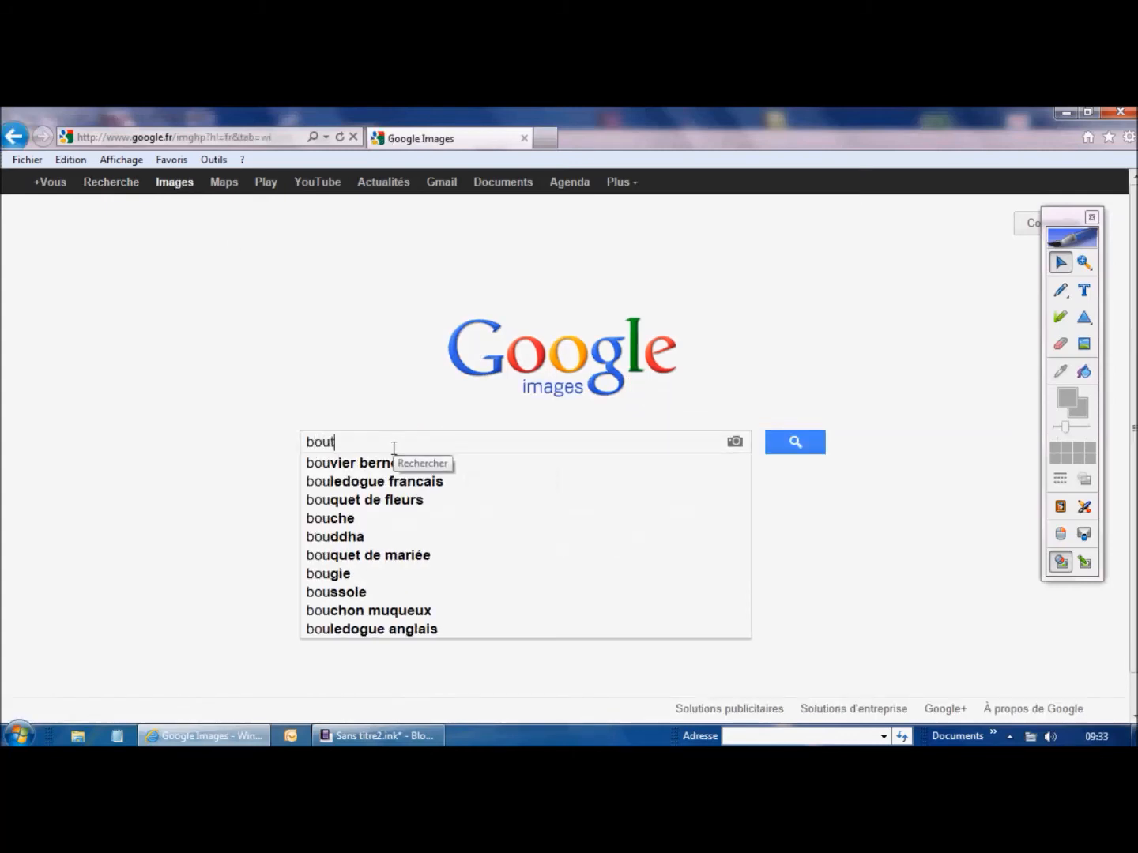
text(on suiv)
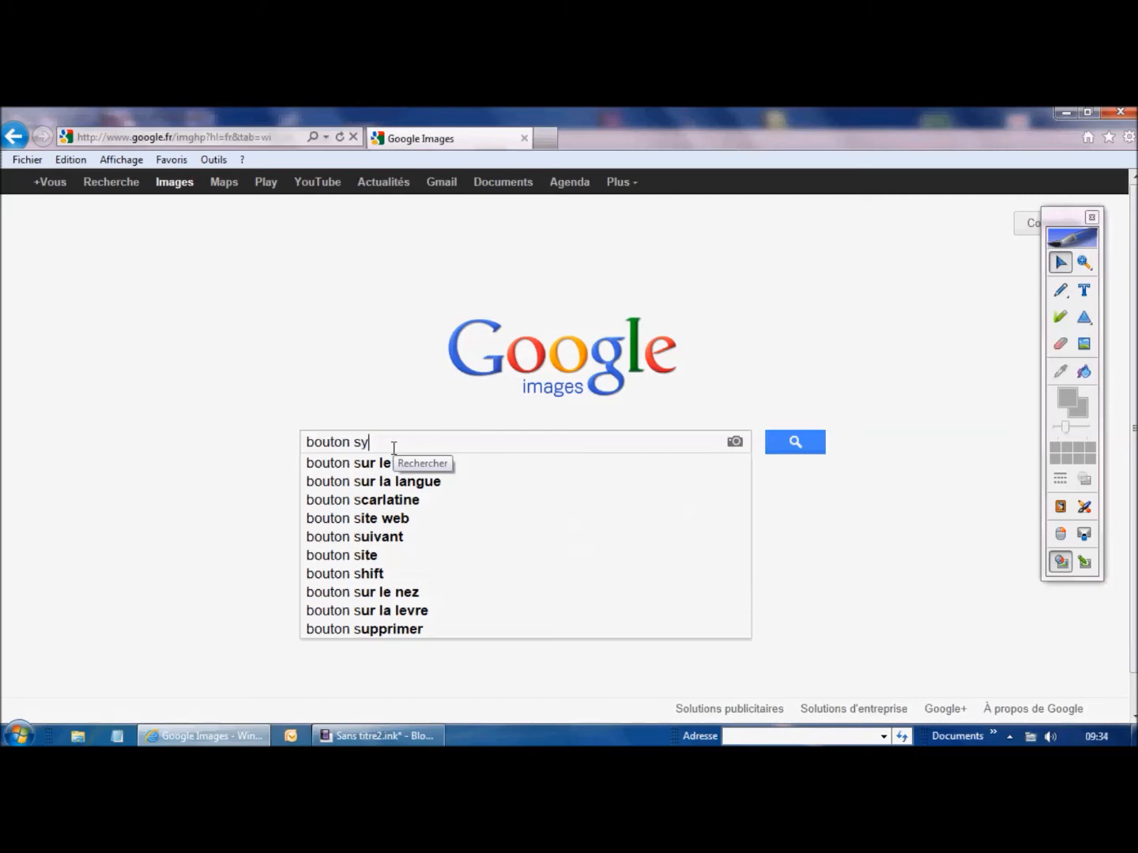
text(ant)
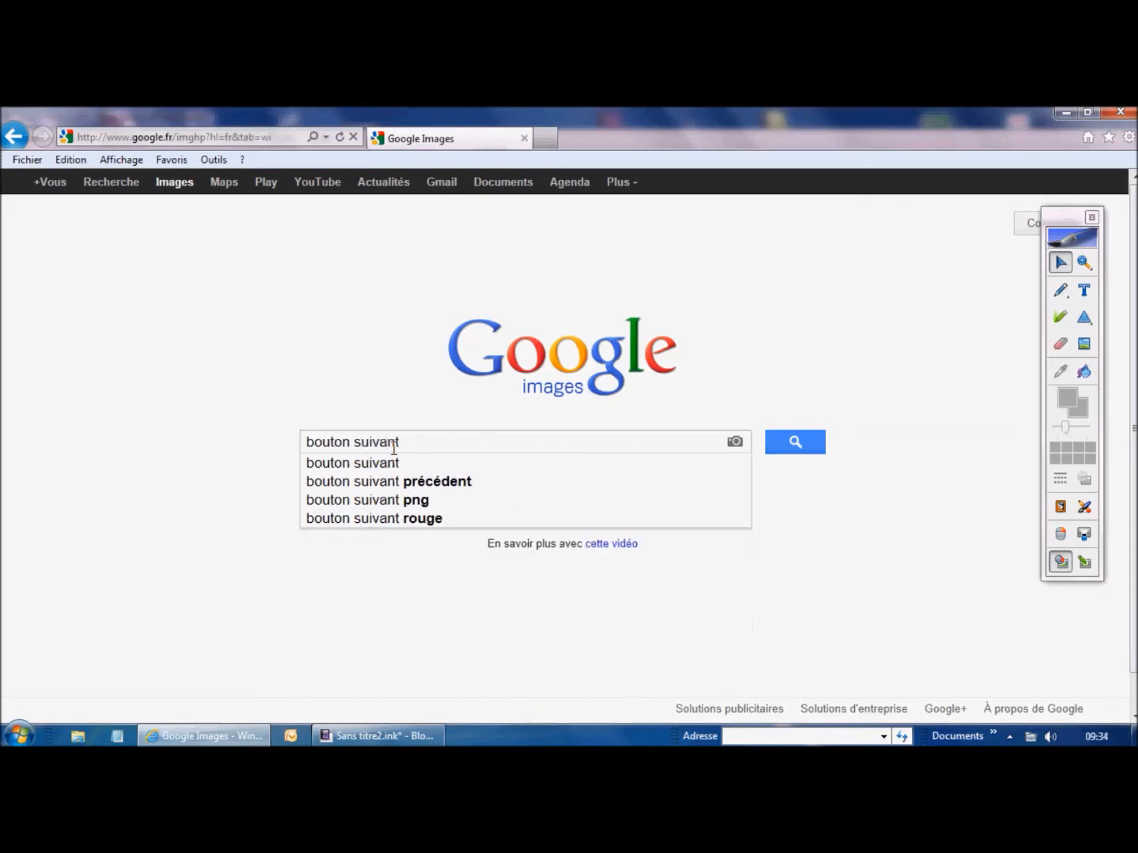
key(Return)
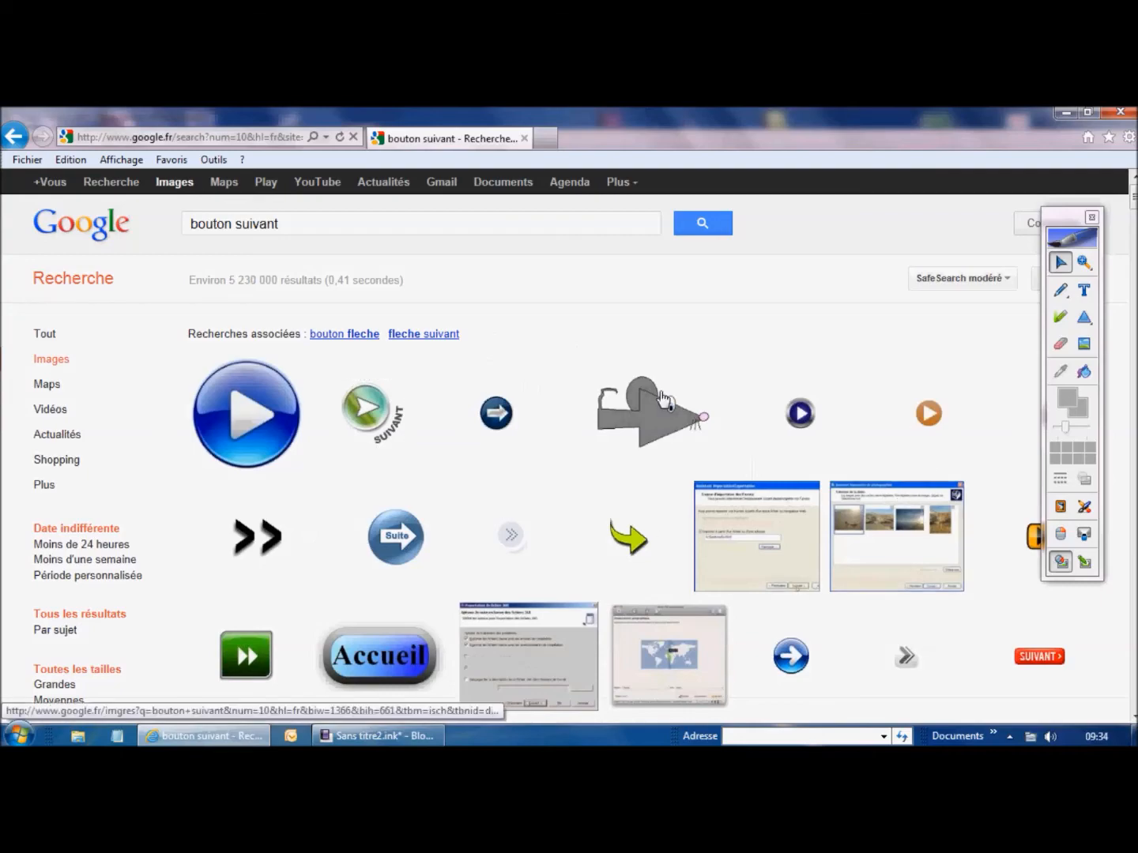
- Open the round blue button image with a white right-pointing triangle from the results and copy it
scroll(427, 523, down, 5)
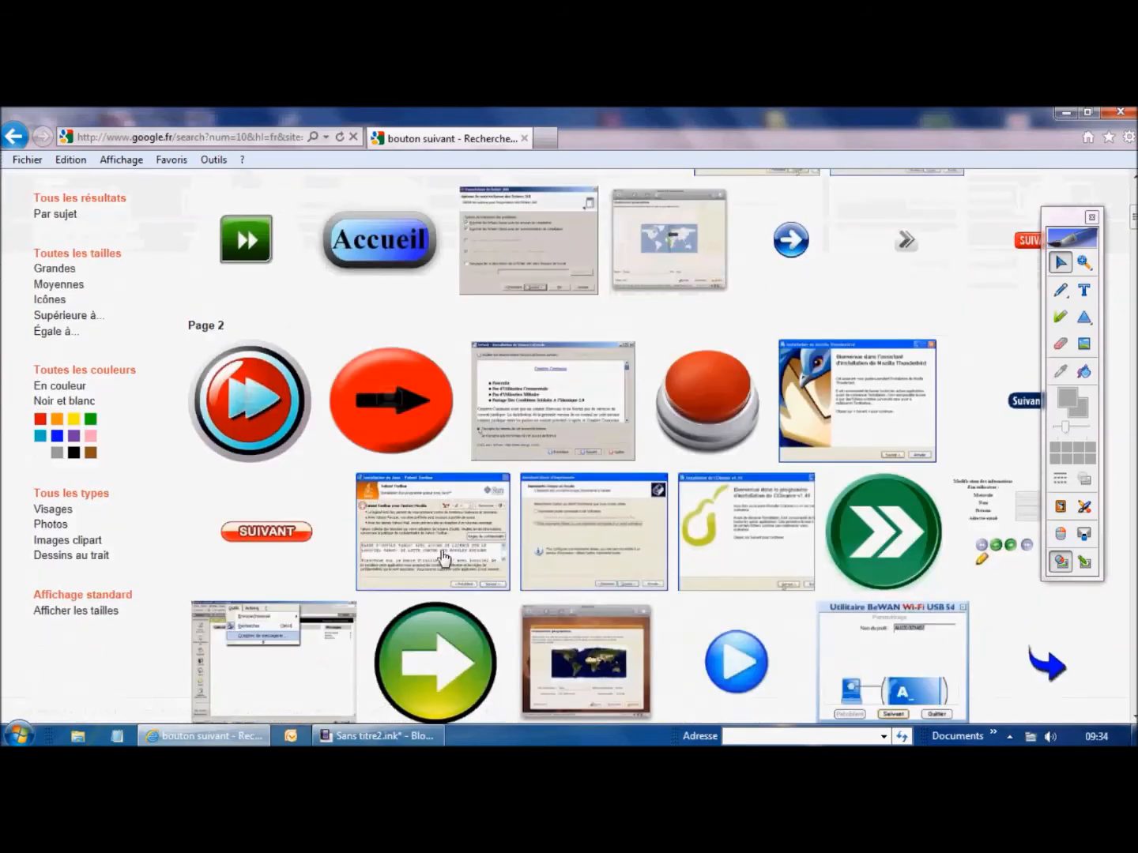
scroll(441, 558, down, 1)
scroll(439, 557, up, 1)
scroll(437, 554, up, 5)
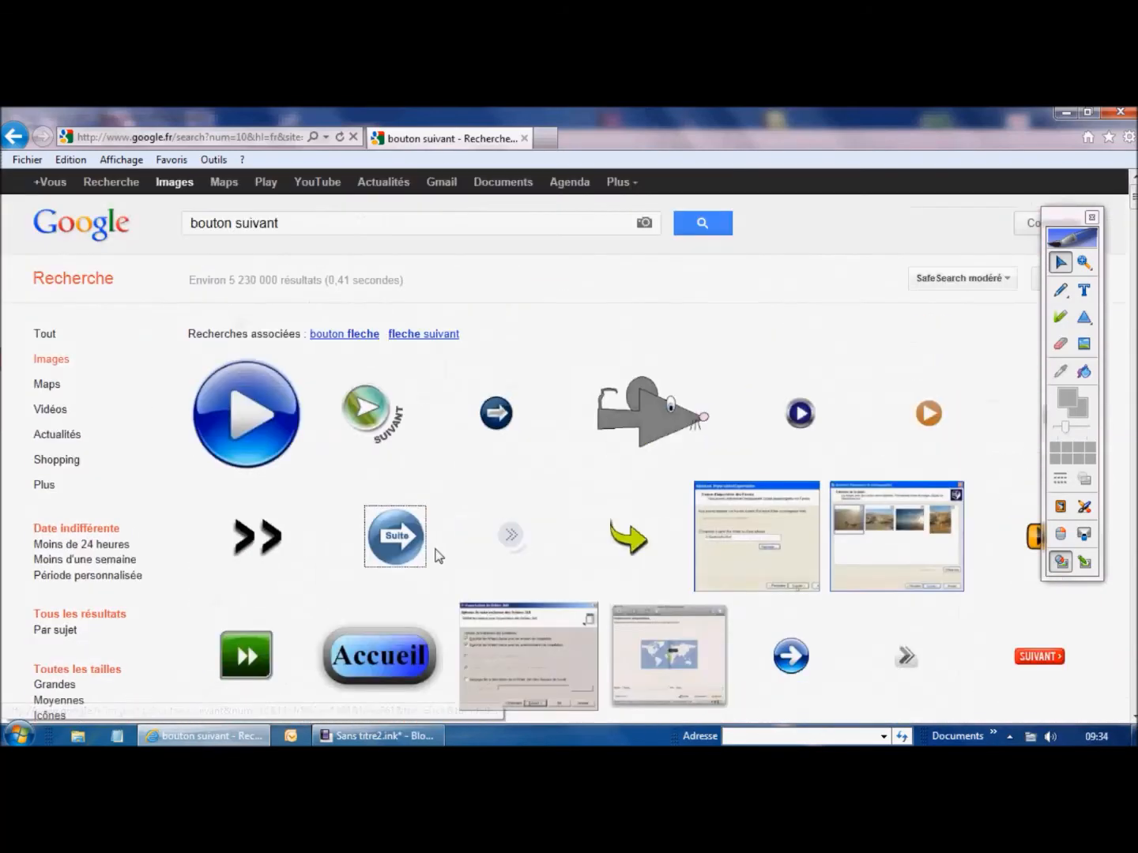
scroll(437, 554, down, 2)
scroll(437, 554, up, 2)
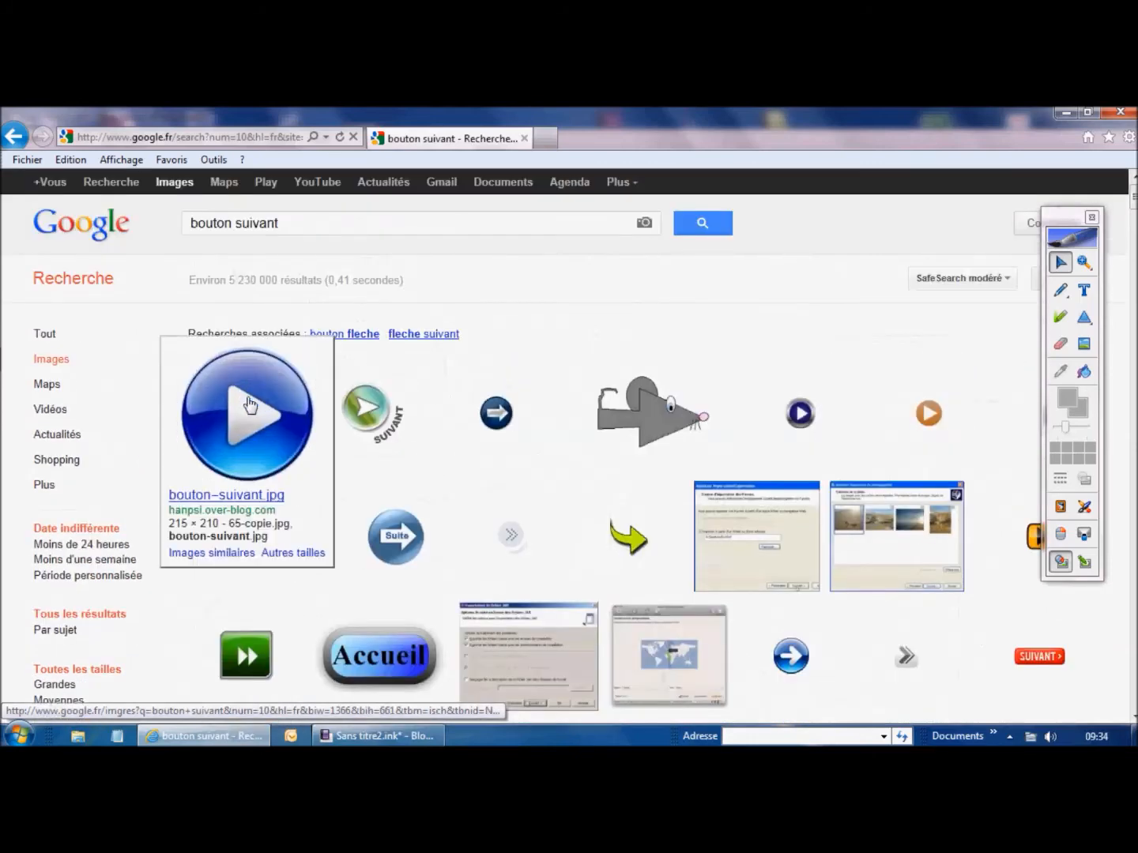
click(253, 397)
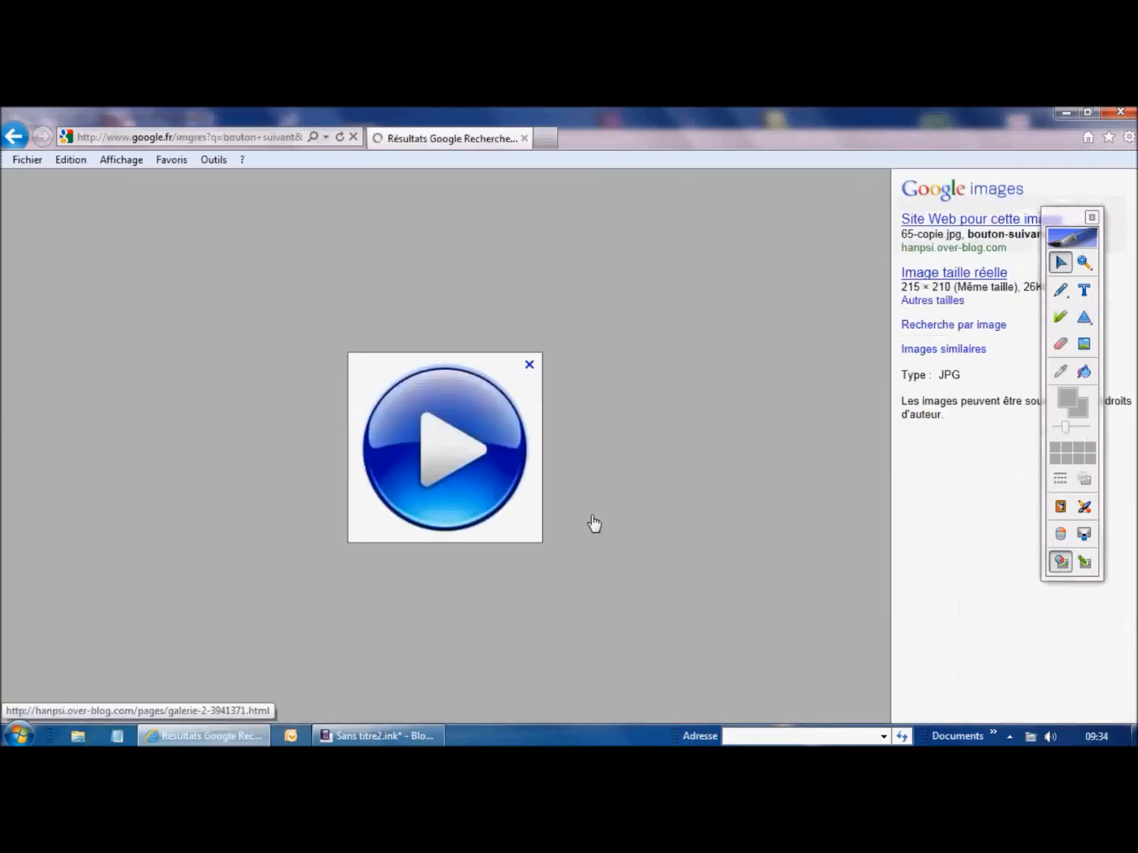
right_click(454, 441)
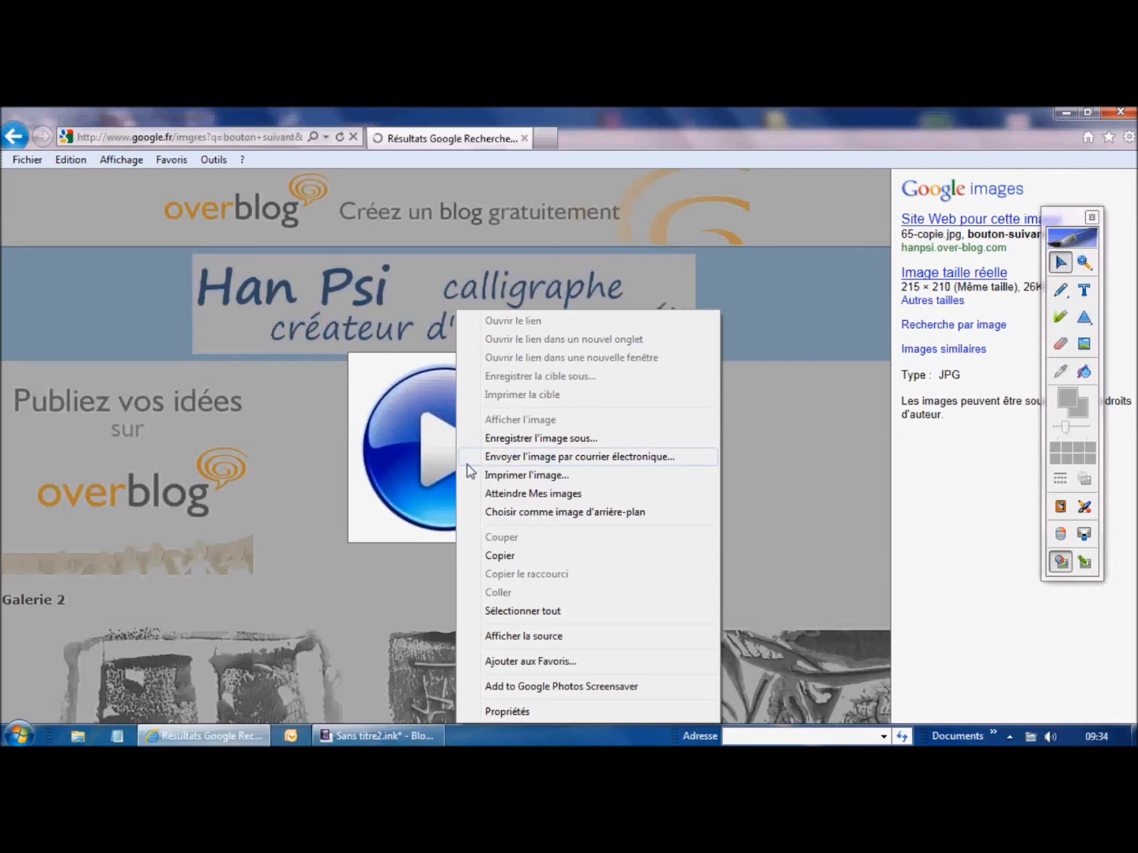
click(506, 556)
- Switch back to the MimioStudio notebook, paste the copied button image on page 1 and place it below the video
click(378, 736)
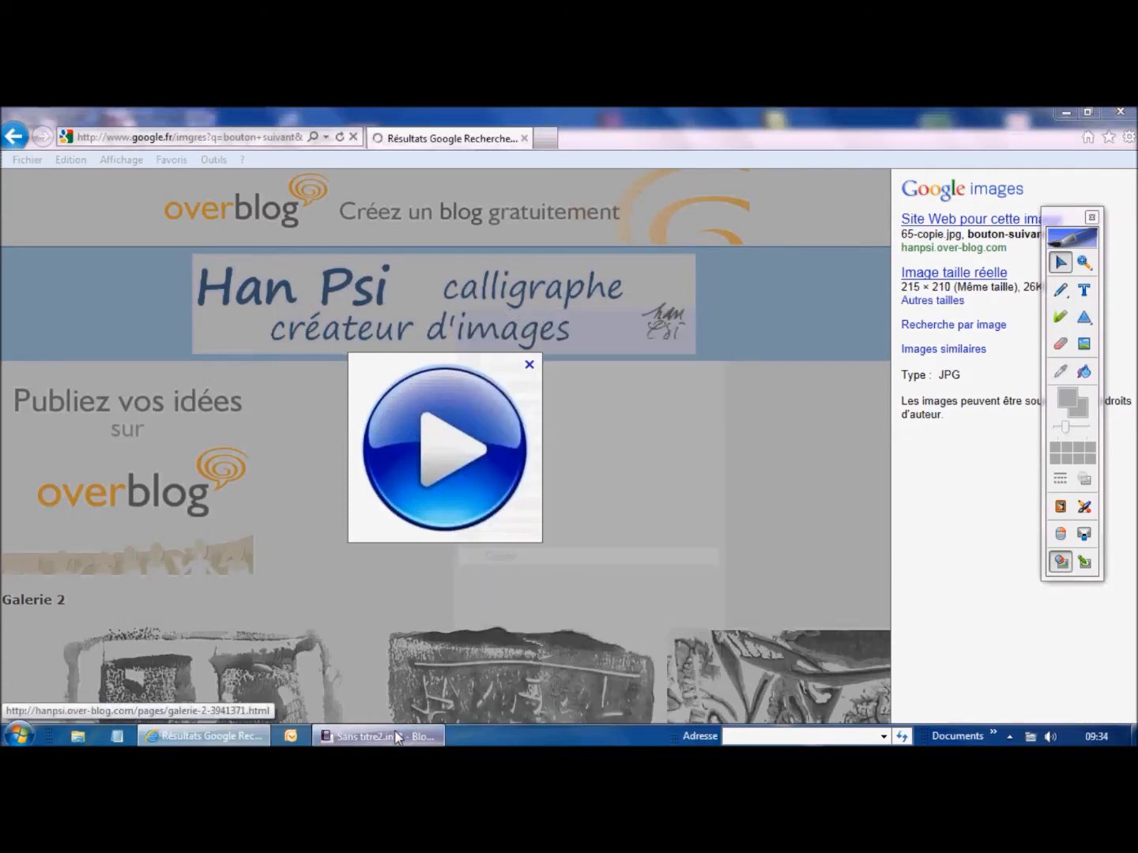
right_click(395, 596)
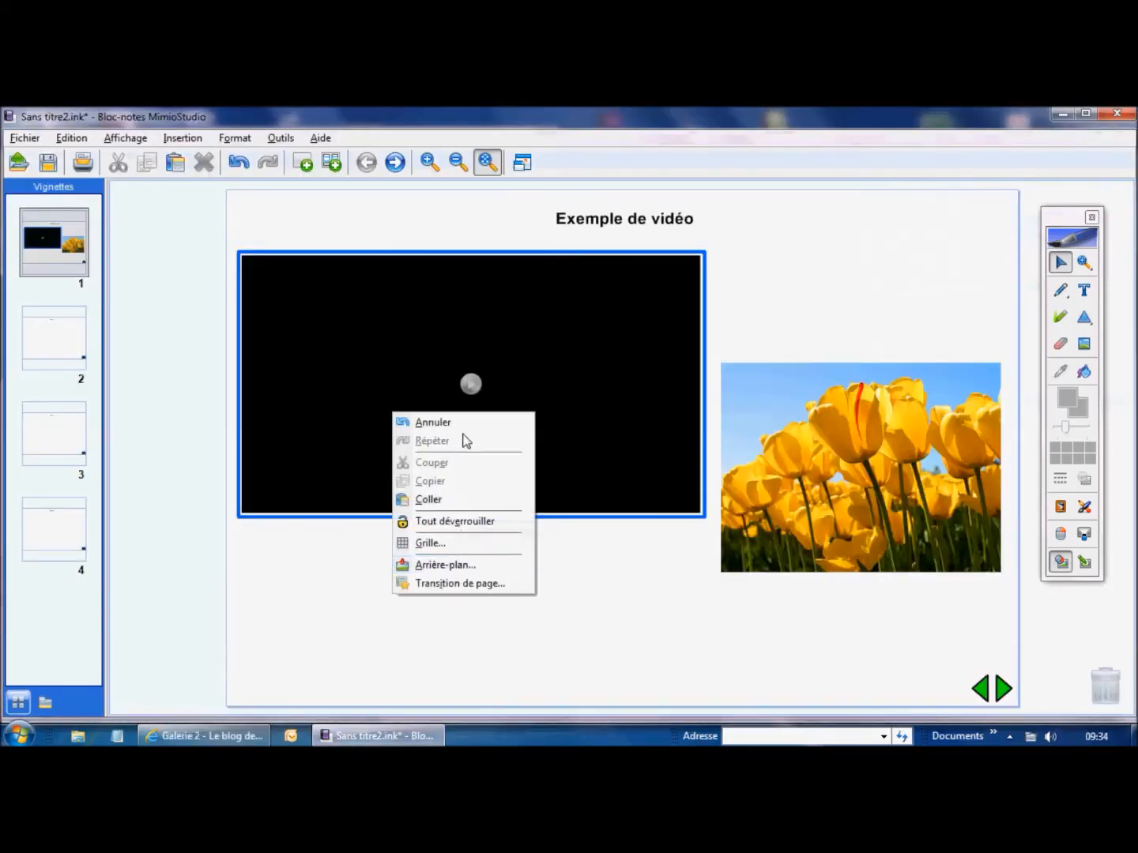
click(442, 499)
drag(653, 398, 599, 632)
click(650, 631)
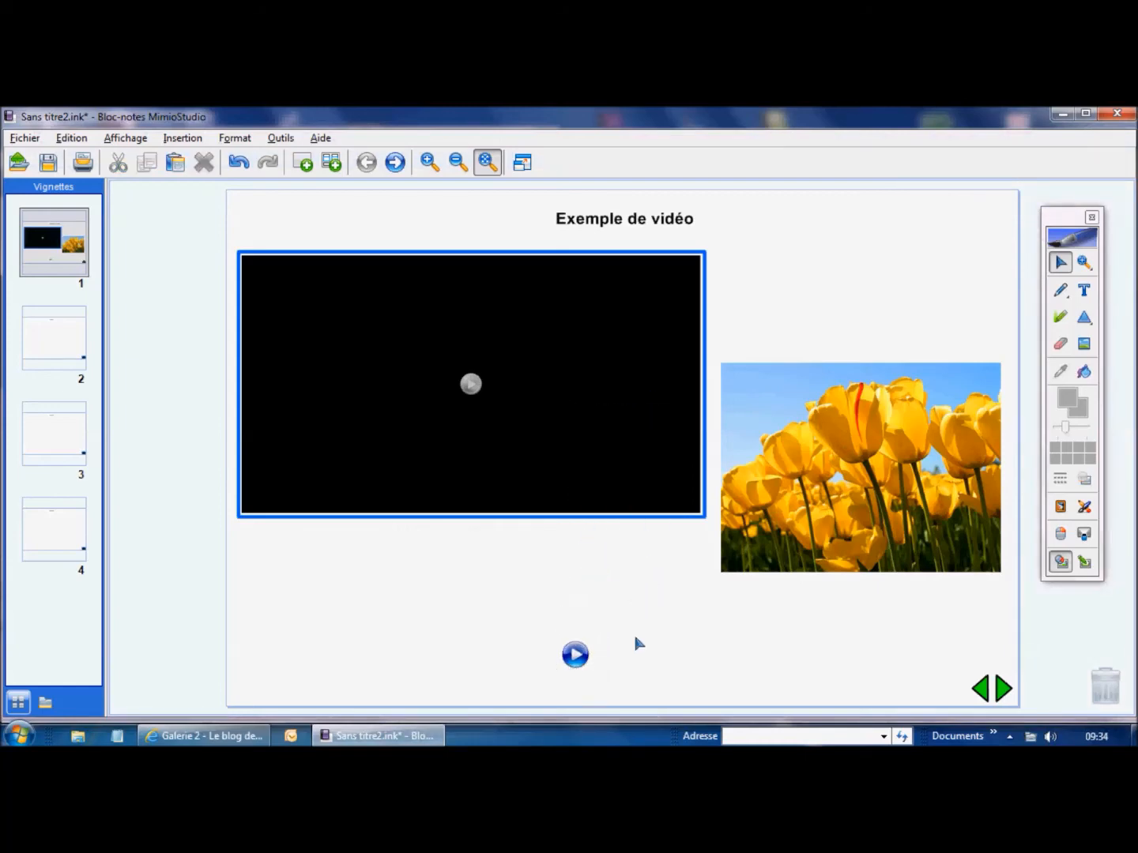
click(575, 654)
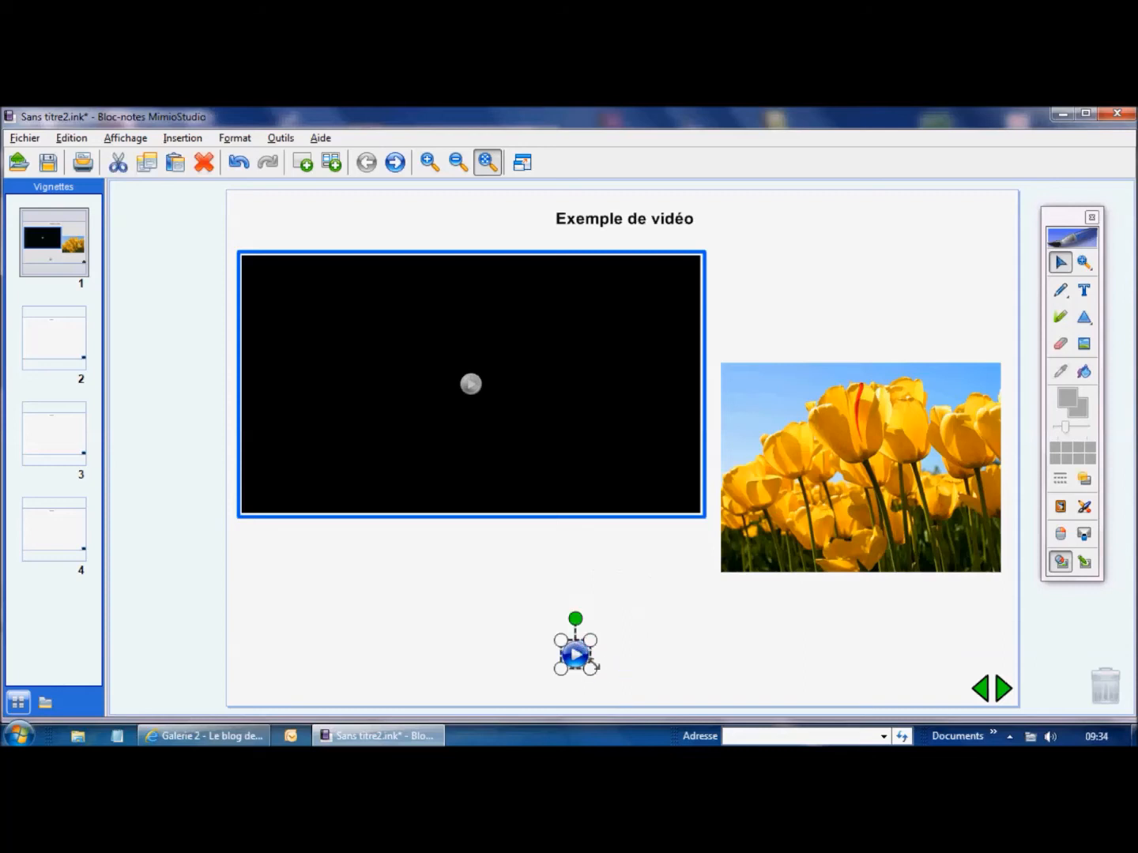
- Add an on-click hyperlink to the blue button image on page 1, linking it to "Page - 4"
click(234, 138)
mouse_move(195, 141)
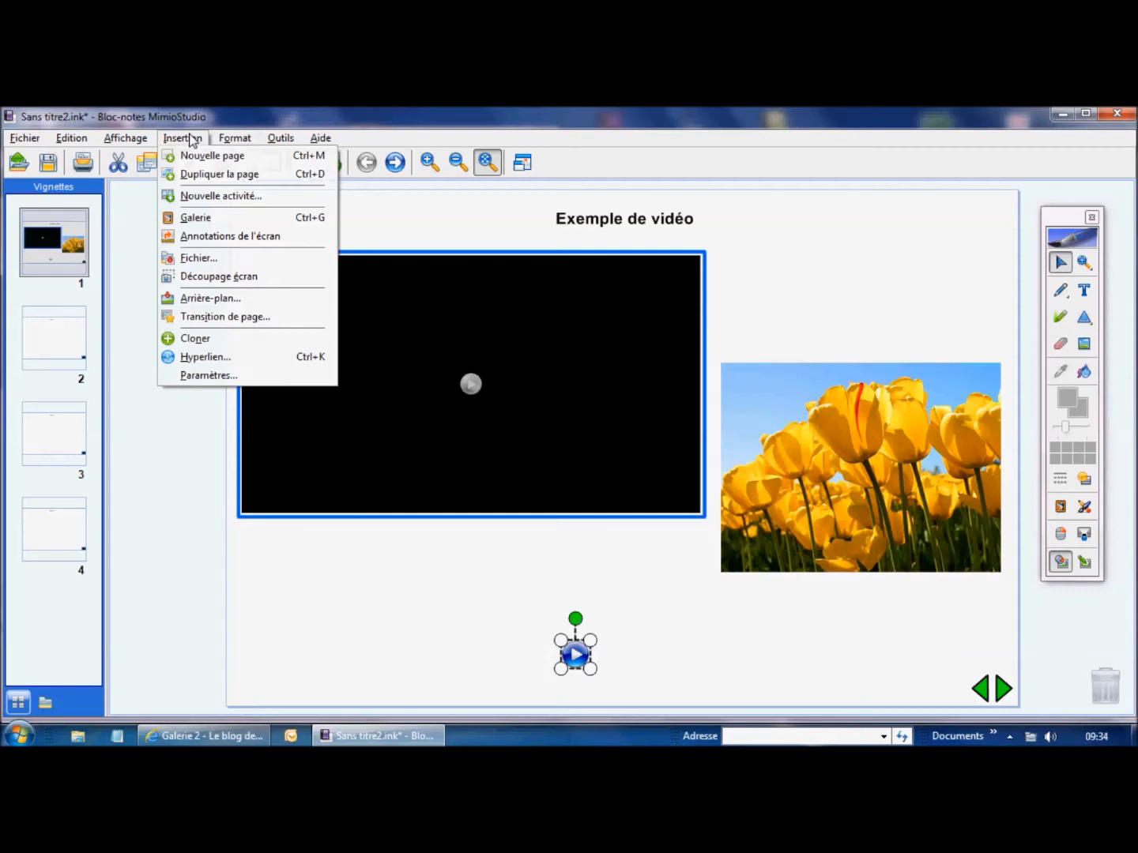
click(202, 357)
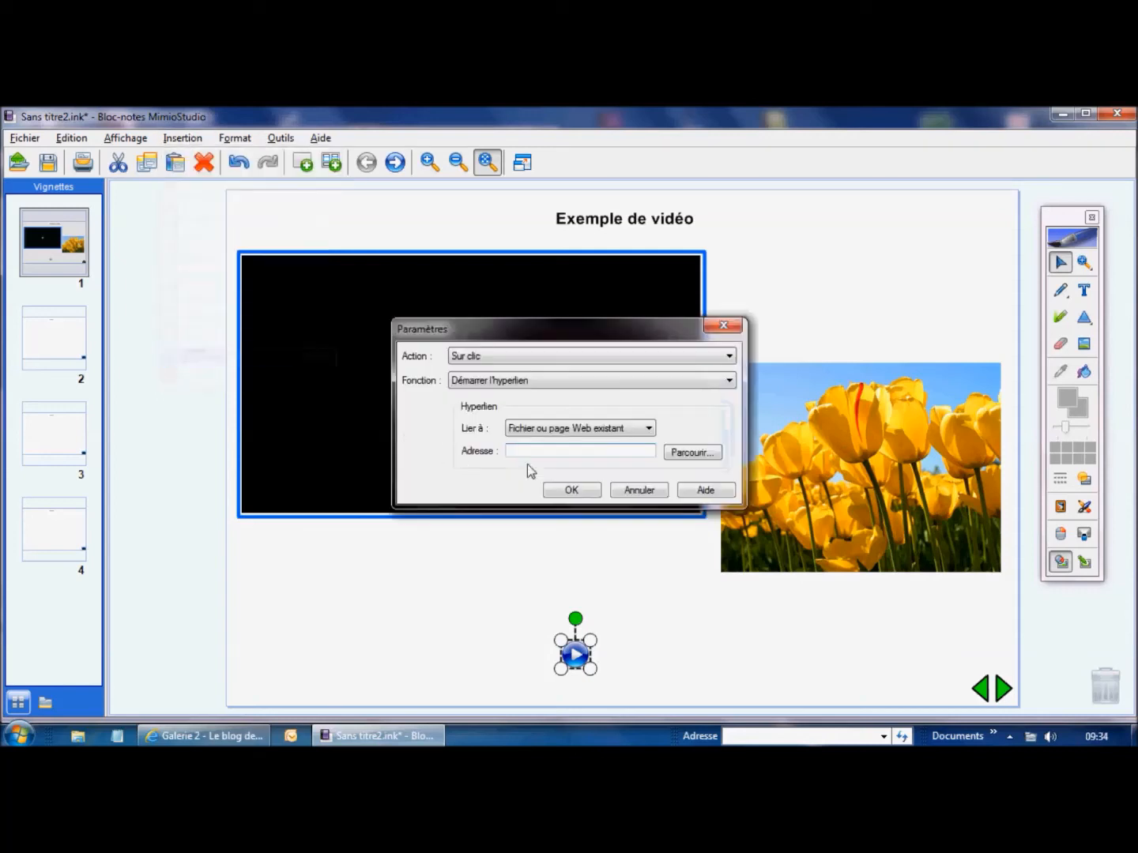
click(645, 432)
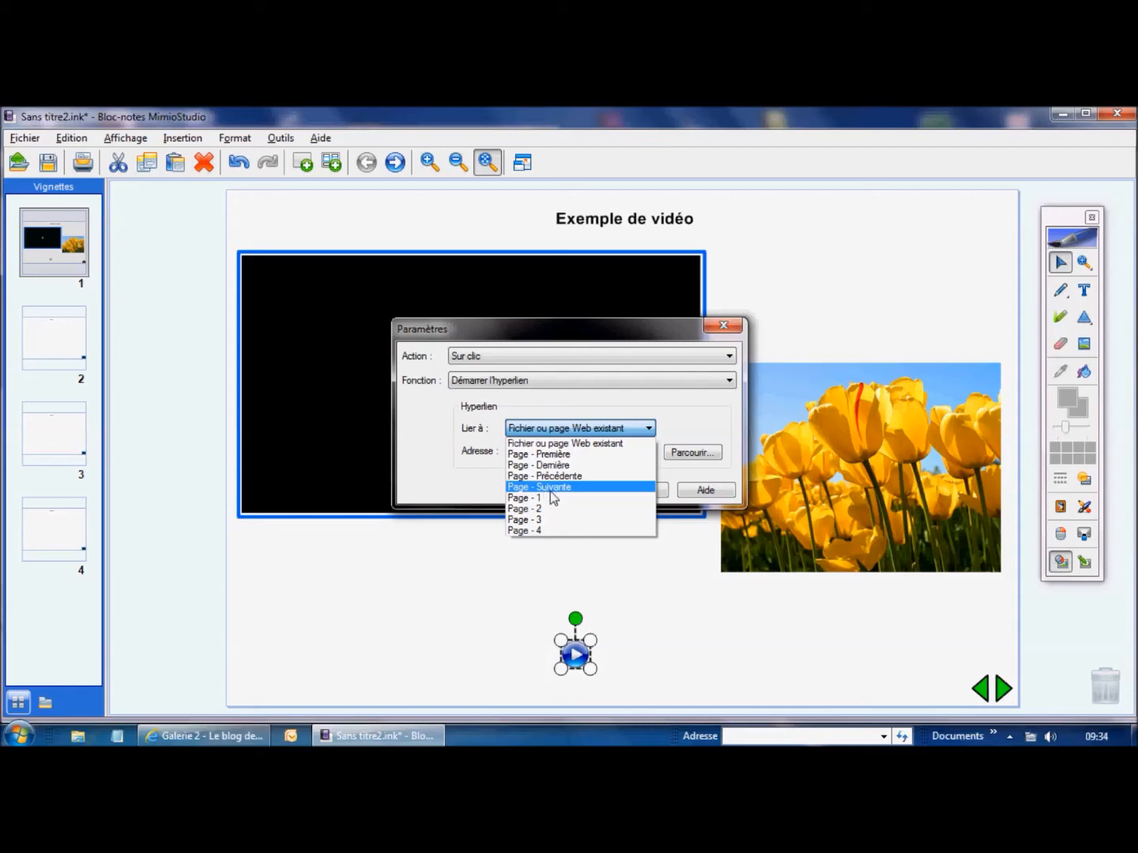
click(520, 530)
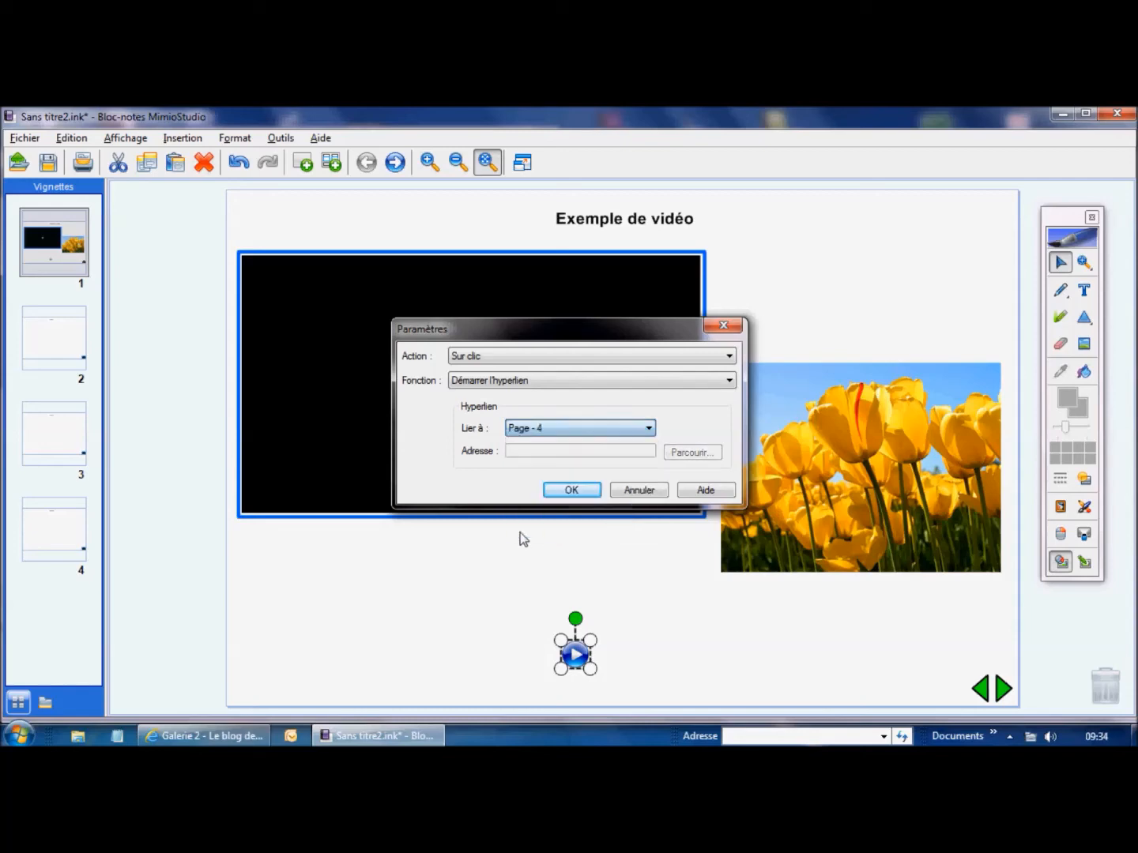
click(572, 491)
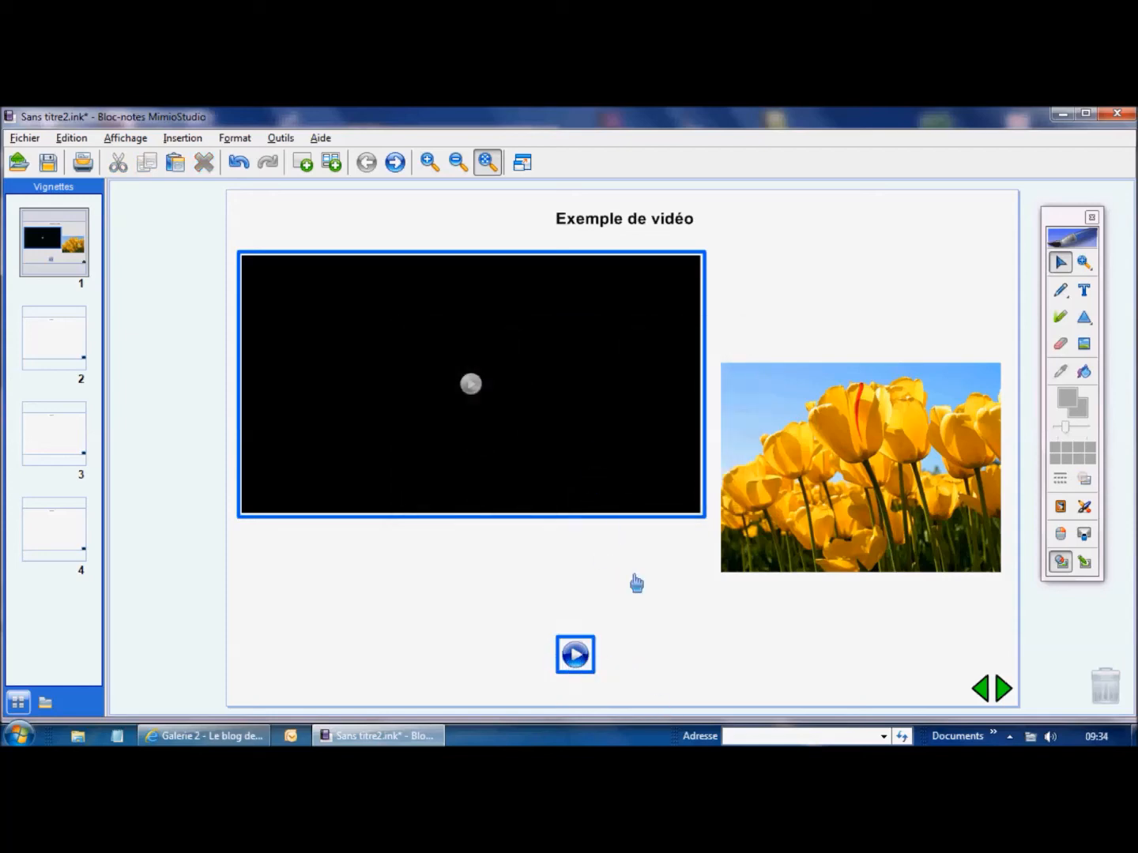
- Test the blue button's link in full-screen view, leave full screen and return to page 1
click(522, 162)
click(517, 692)
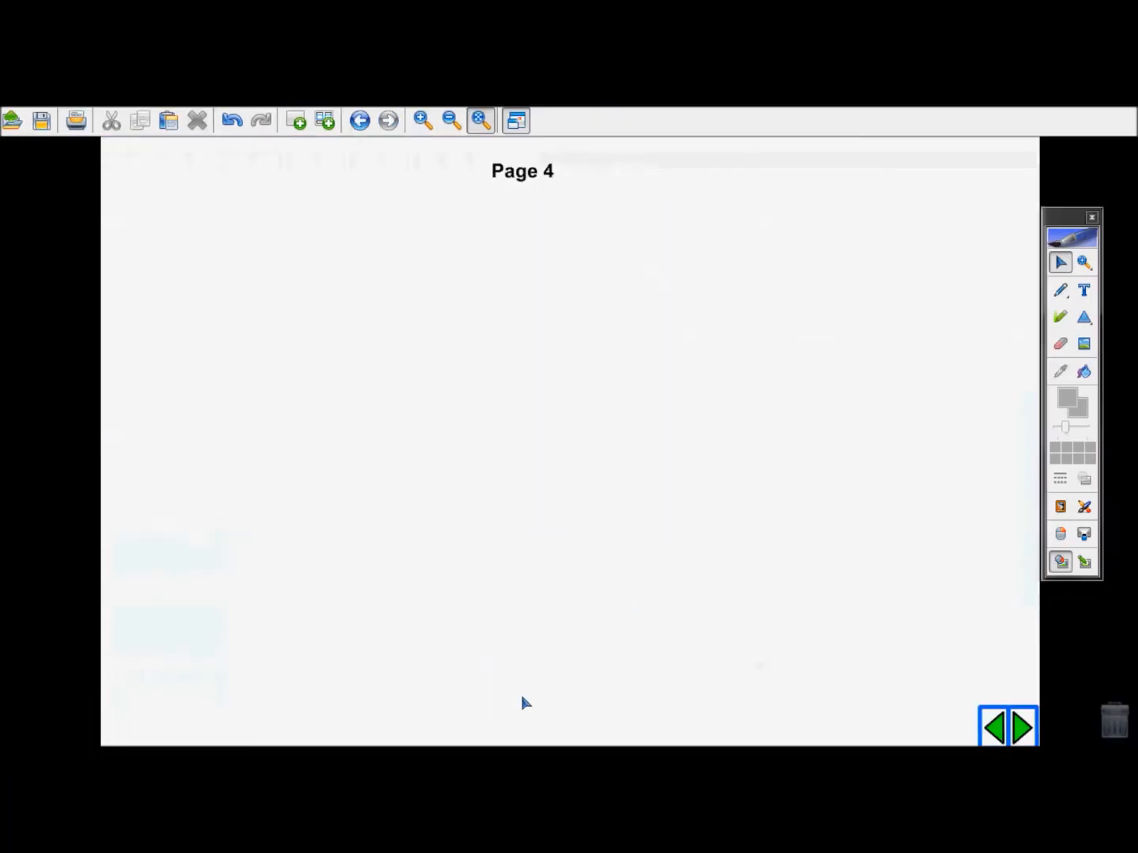
click(517, 125)
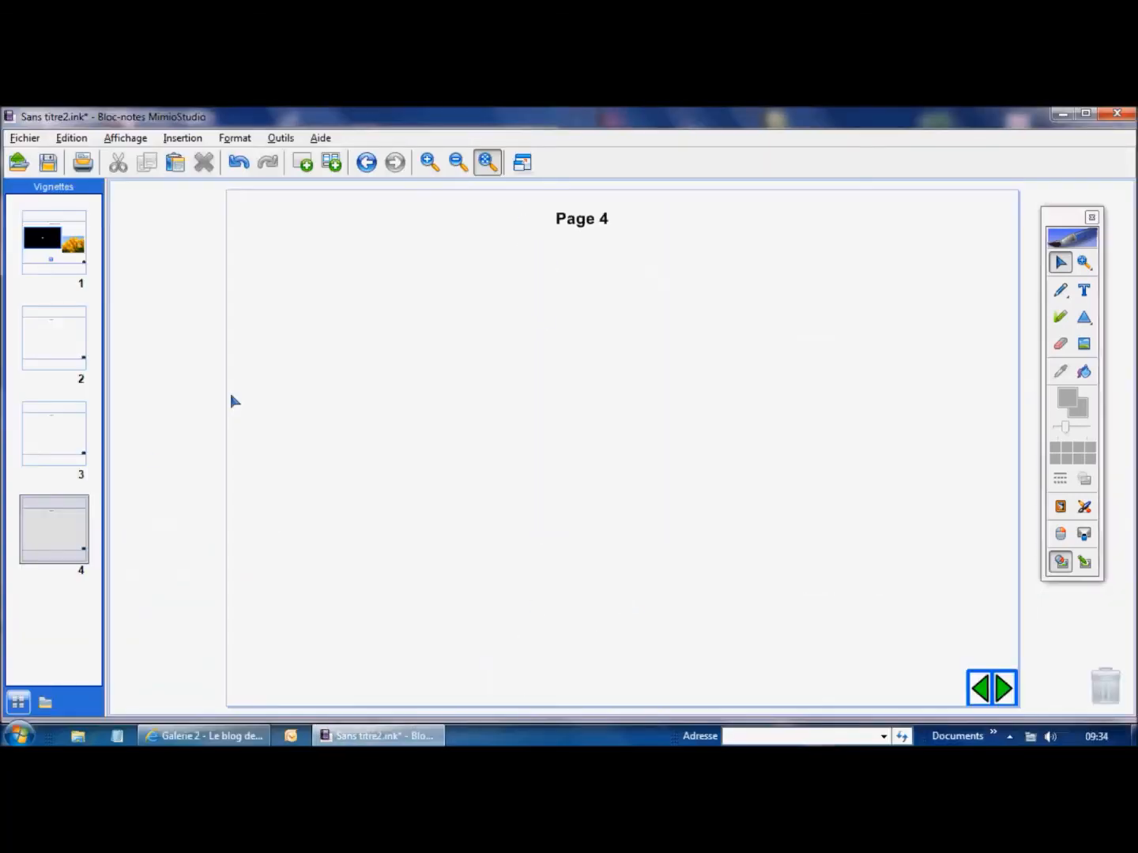
click(71, 274)
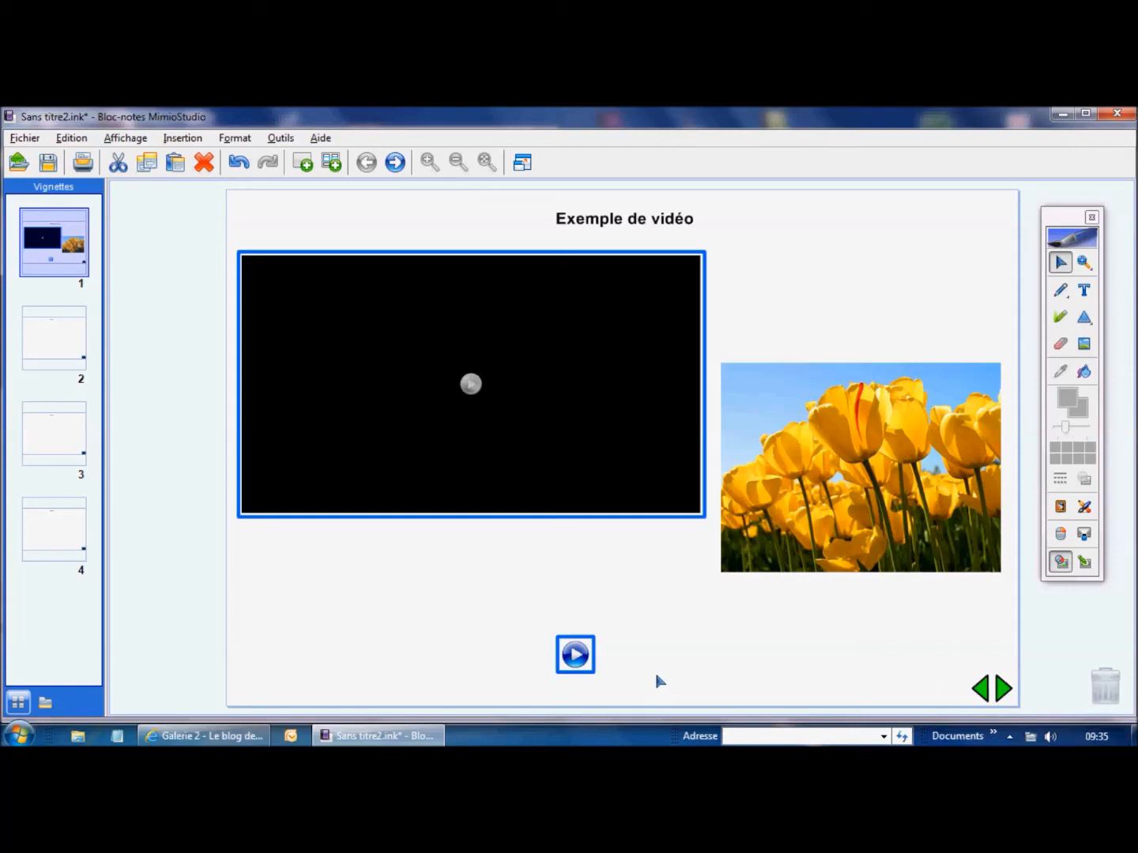
drag(508, 613, 642, 686)
- Switch to Internet Explorer, browse the Google Images results for "bouton suivant" for other button designs, and return to the MimioStudio notebook
click(203, 736)
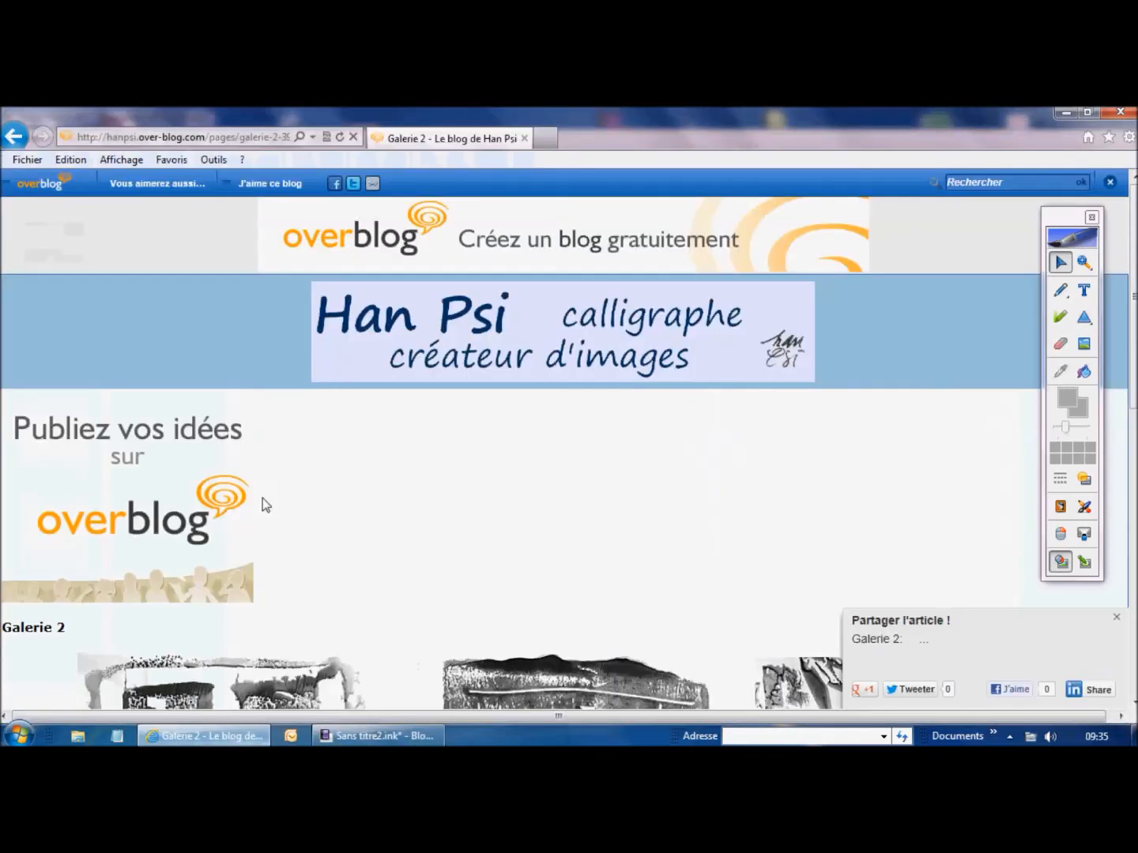
click(16, 139)
click(16, 139)
scroll(584, 465, down, 5)
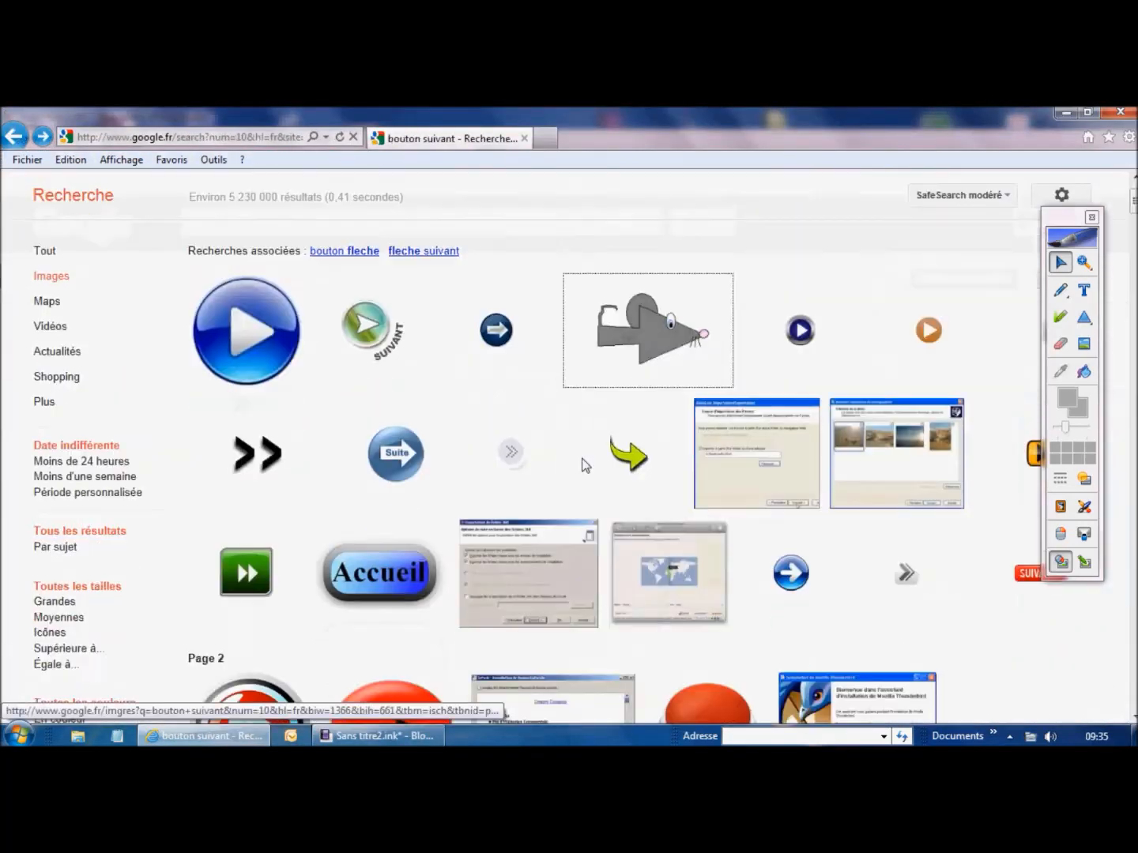
scroll(624, 371, up, 2)
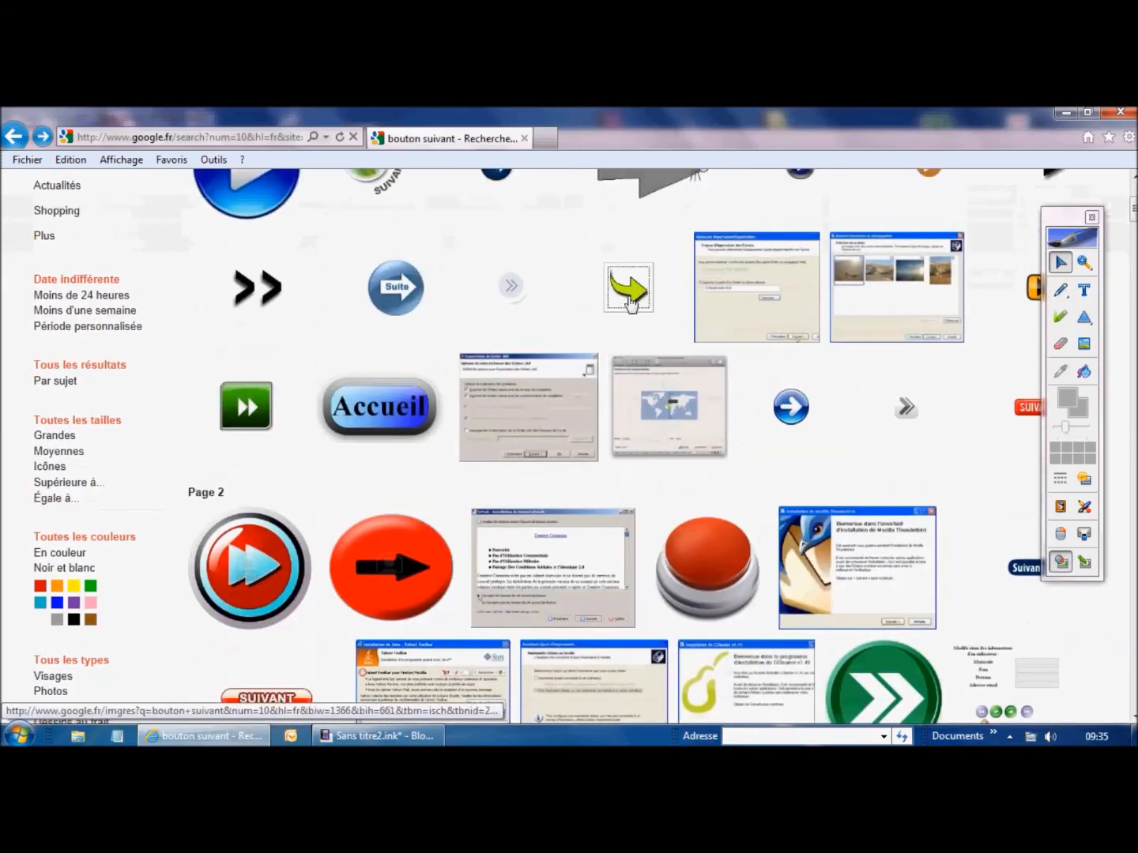
scroll(582, 457, down, 5)
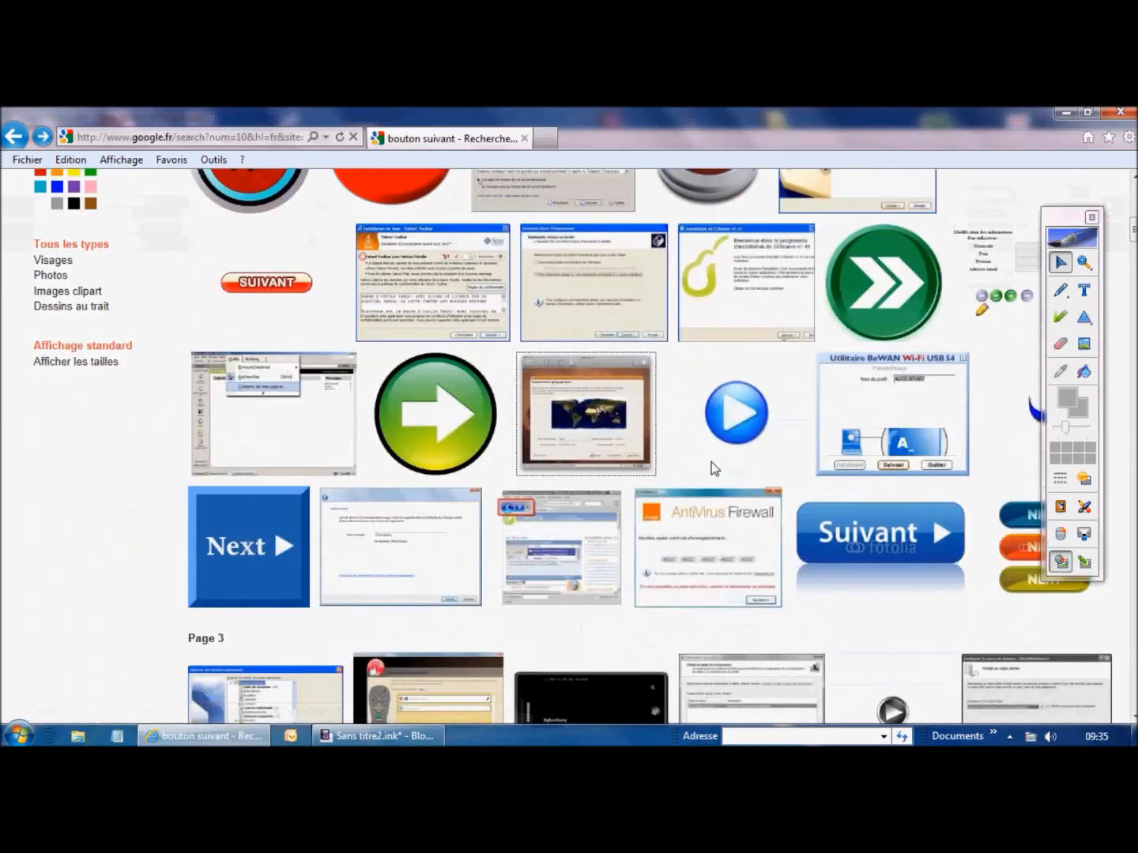
scroll(711, 467, down, 2)
scroll(703, 468, down, 5)
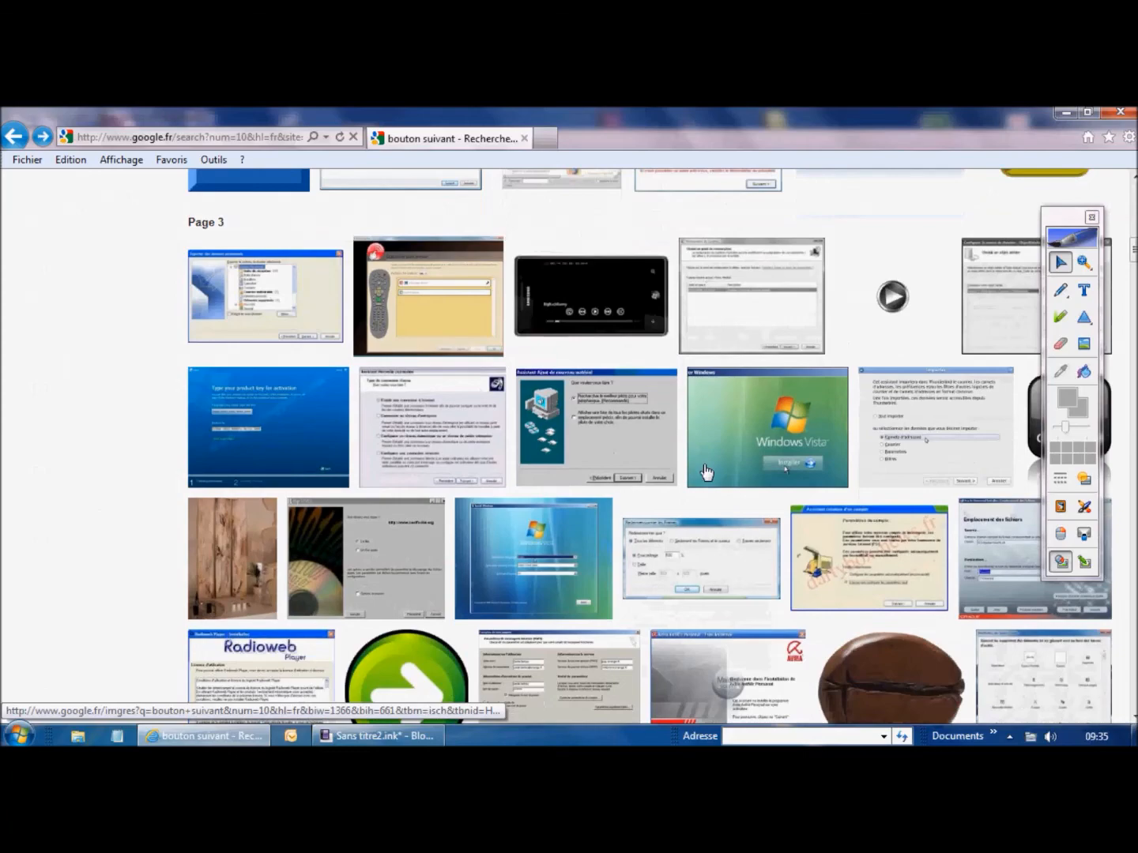
scroll(701, 493, up, 10)
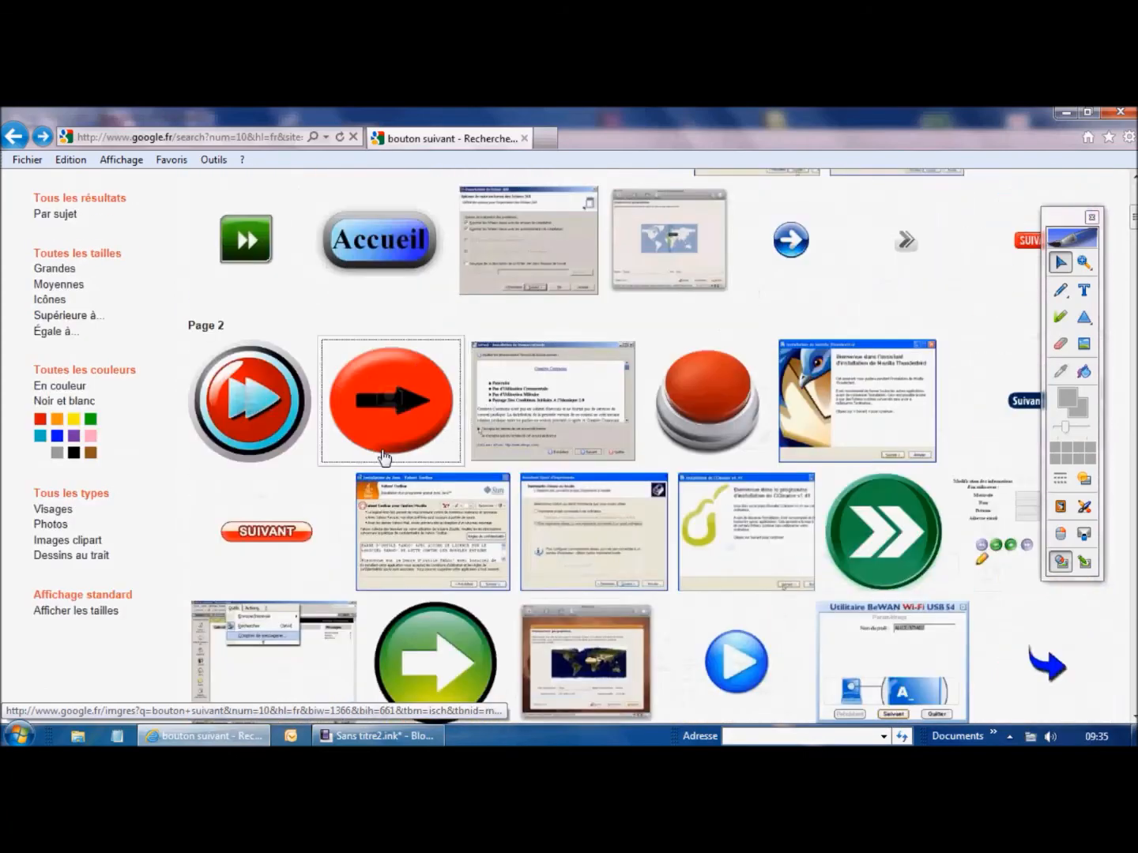
click(379, 736)
click(686, 619)
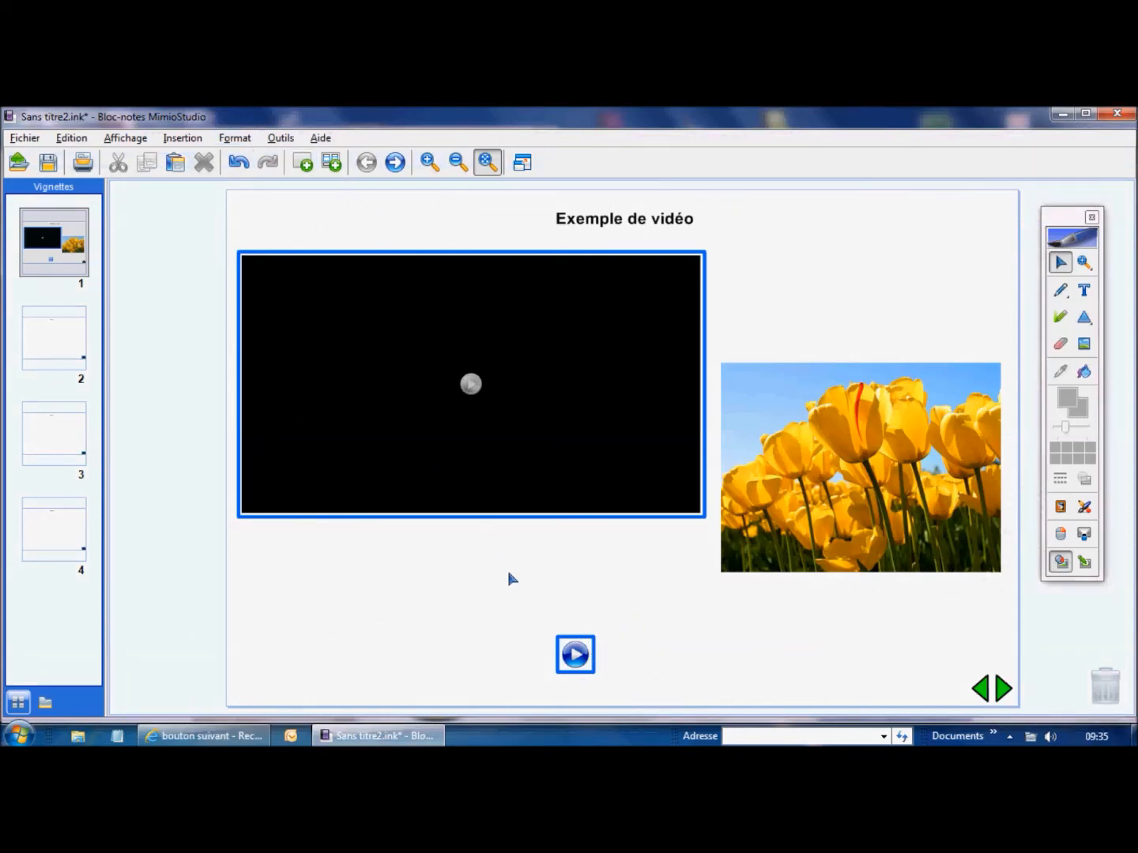
- Open the hyperlink settings of the blue button on page 1 and review the available link targets
click(184, 139)
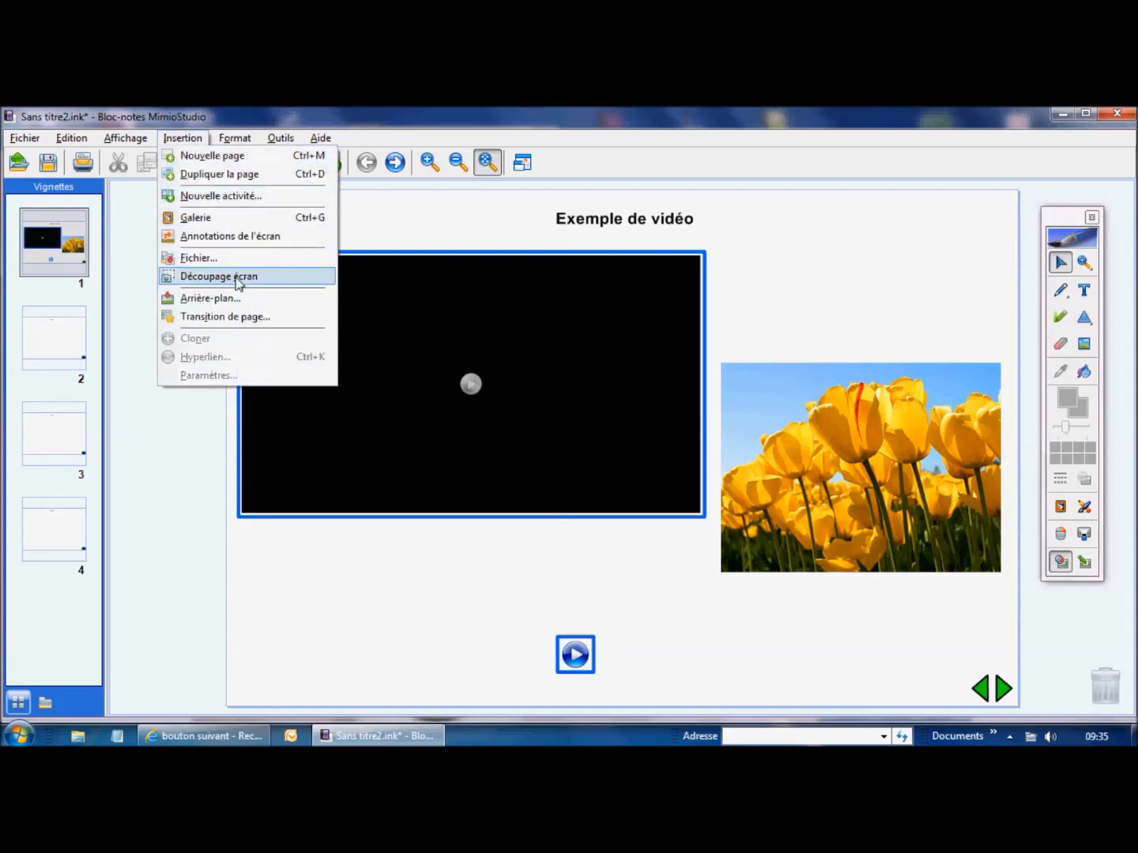
click(575, 653)
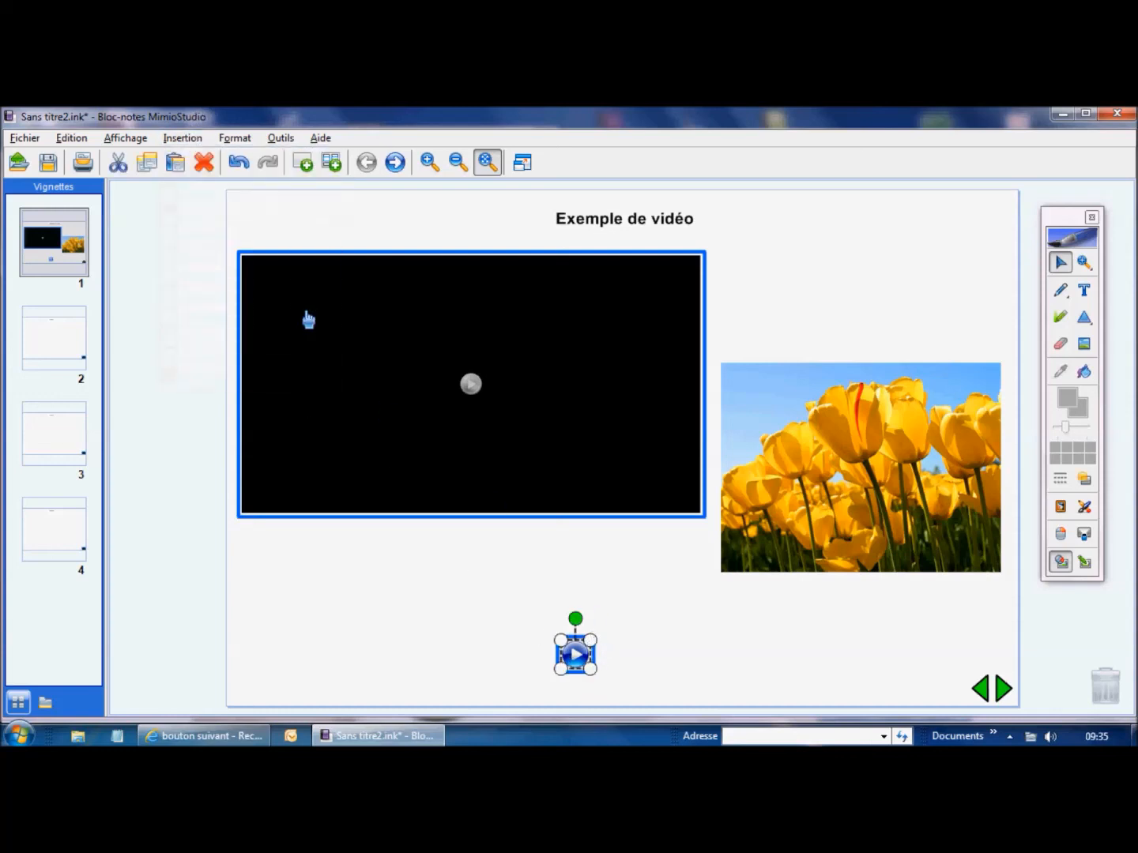
click(183, 138)
click(222, 357)
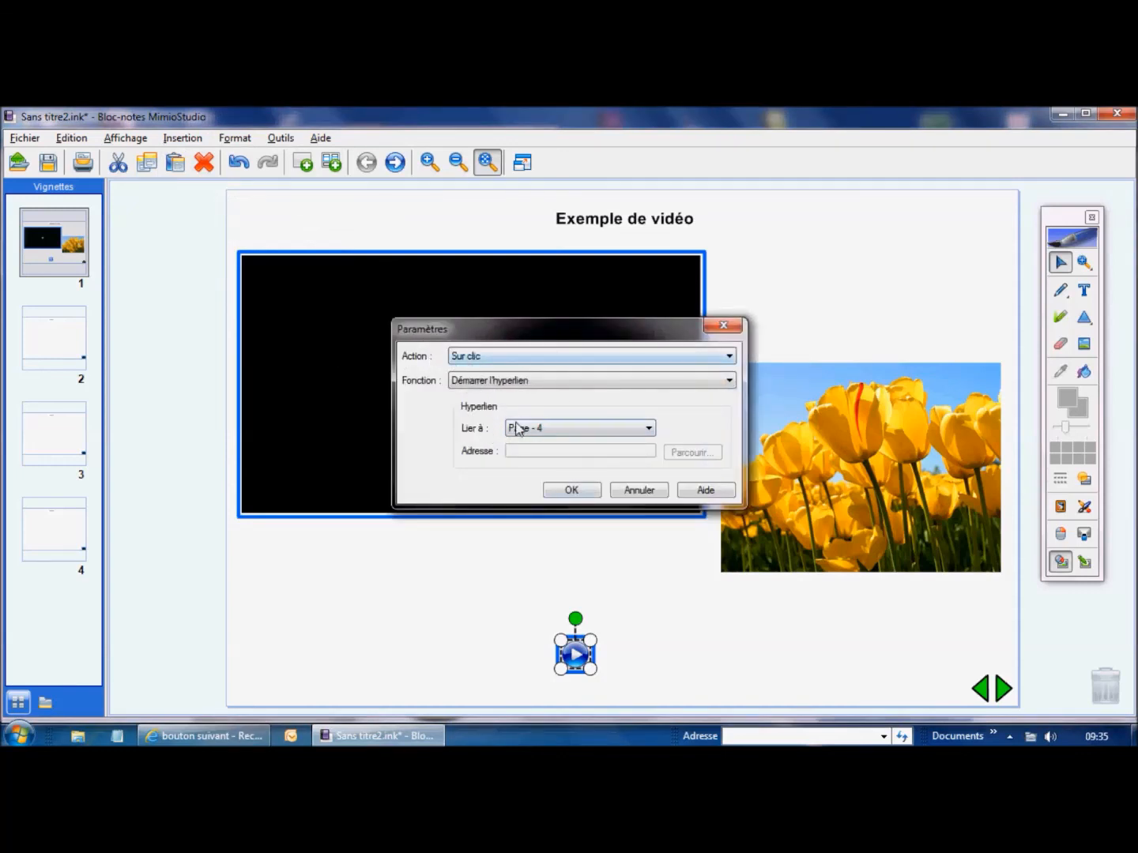
click(650, 428)
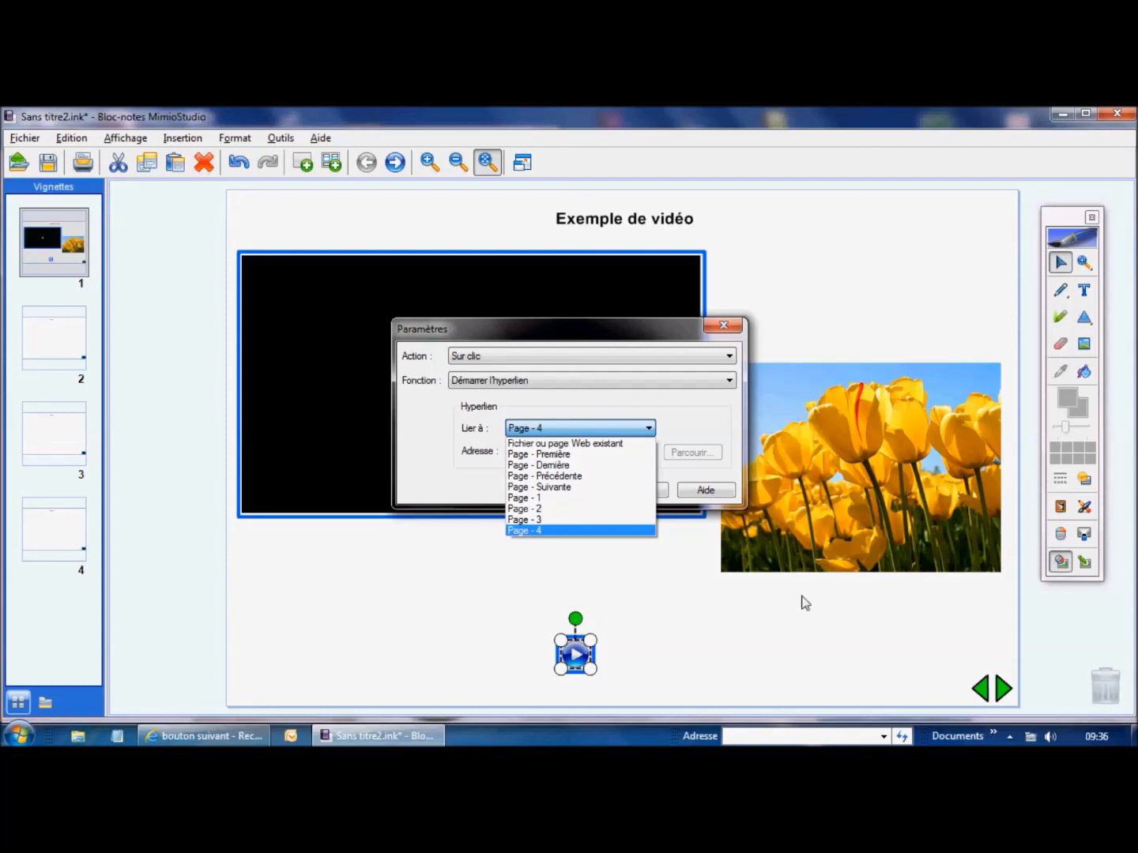
click(677, 562)
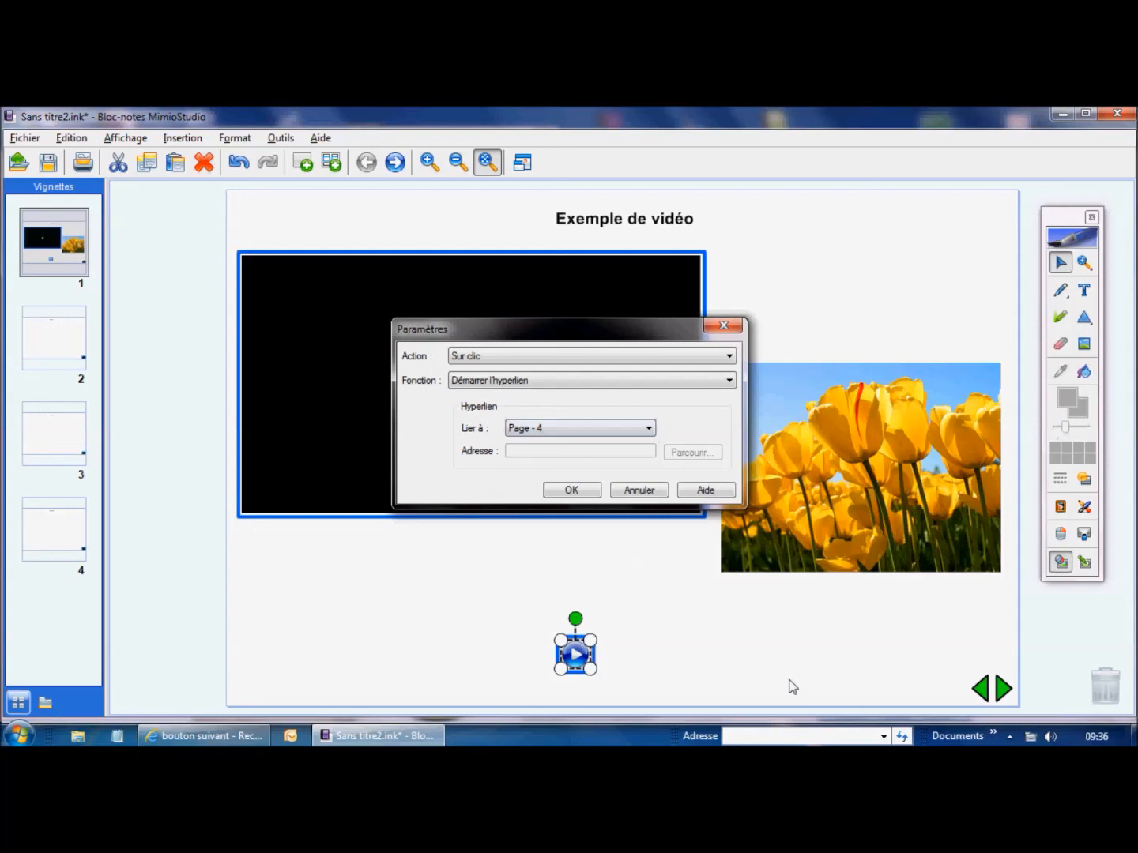